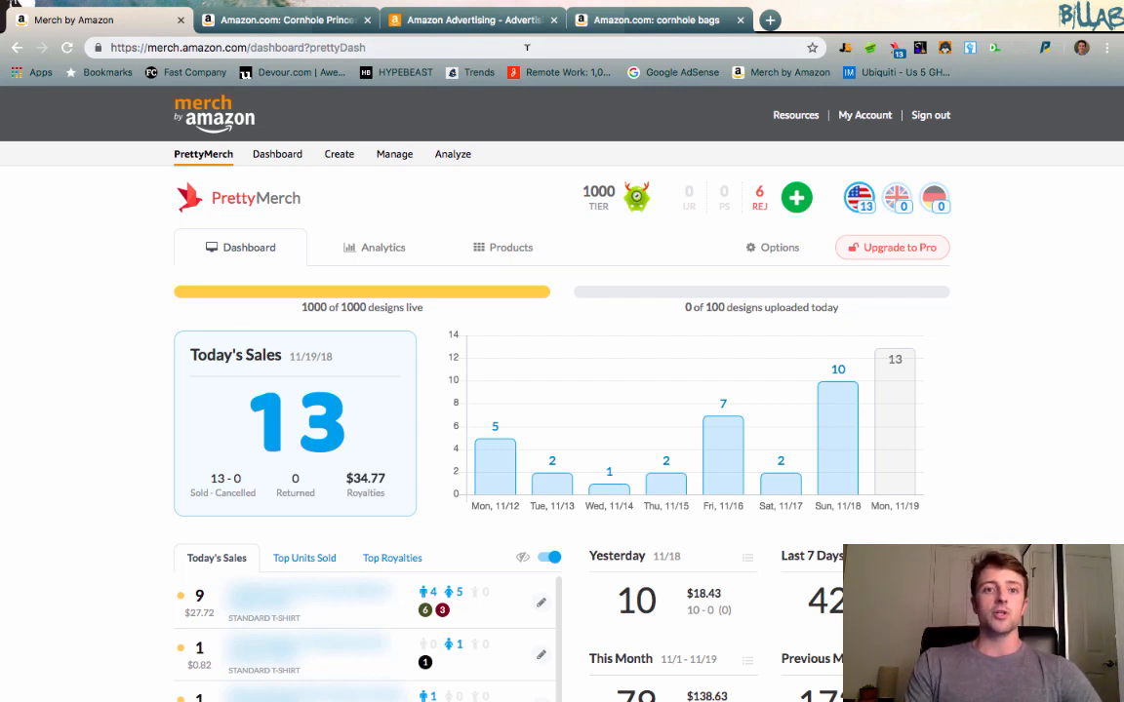
Select the ASIN on the Cornhole Princess T-shirt listing and start creating a campaign in Amazon Advertising.
click(283, 20)
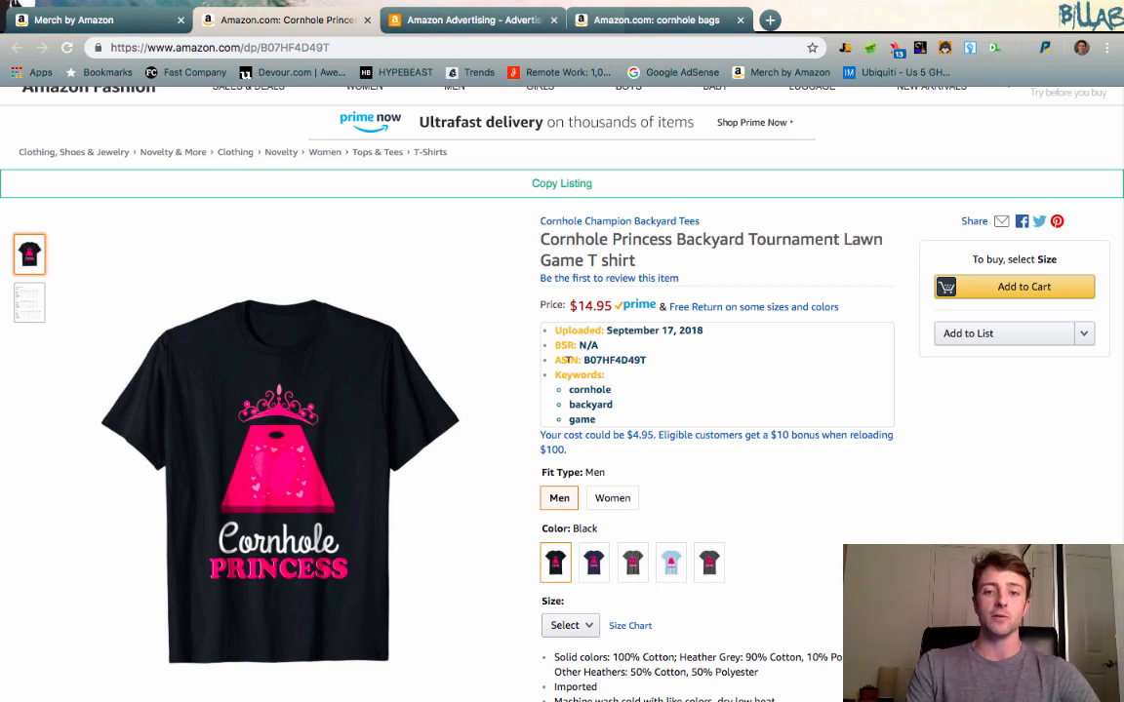
double_click(615, 360)
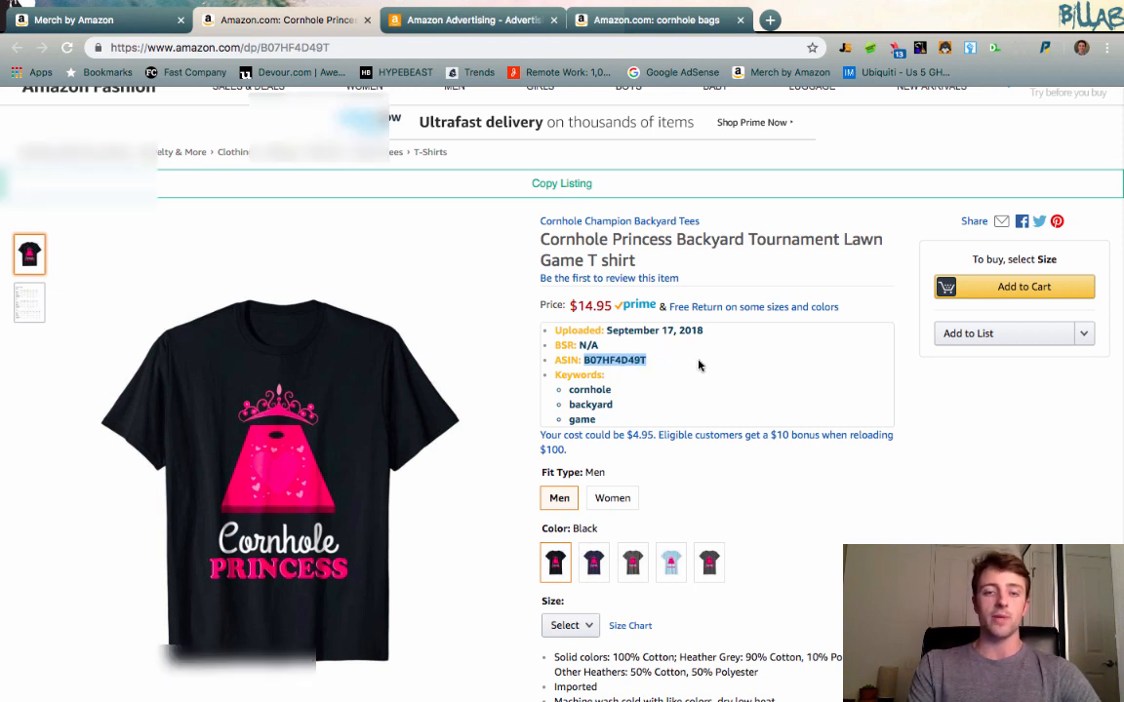
click(466, 23)
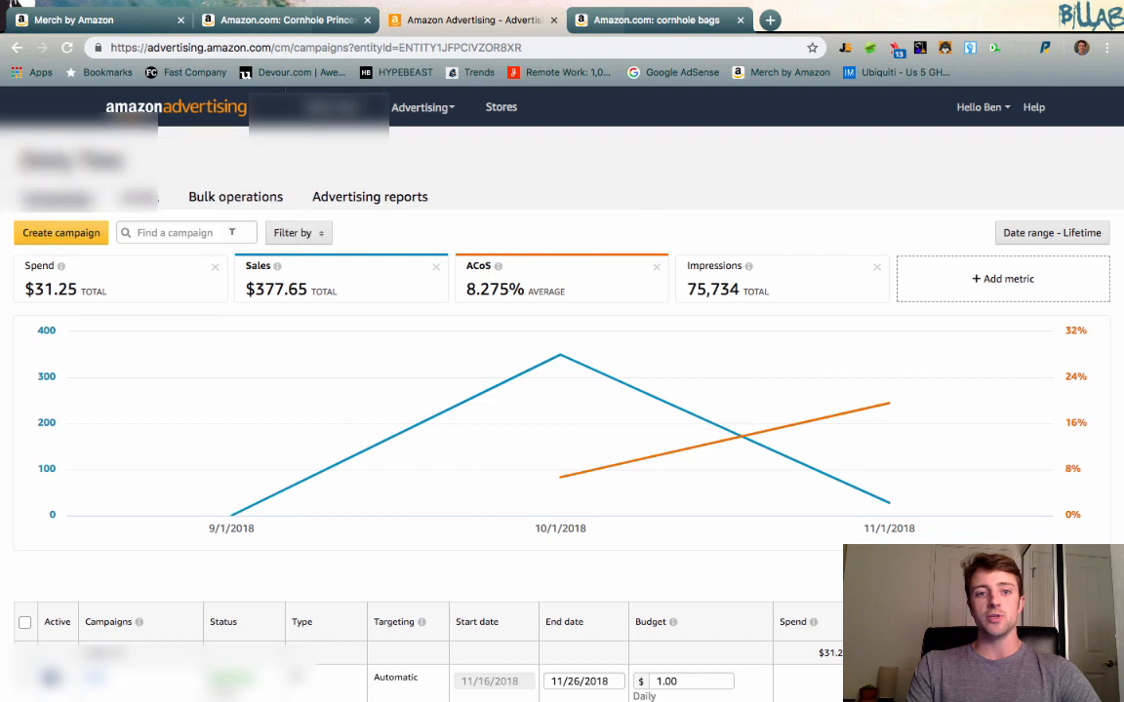
click(49, 240)
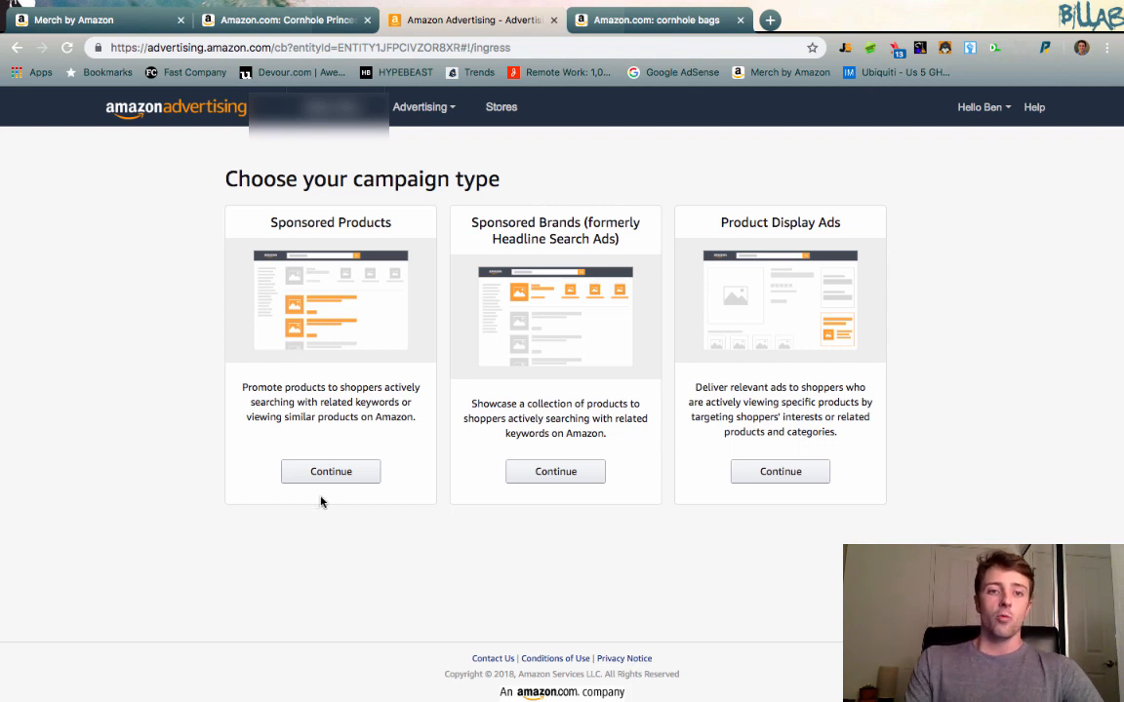
Review the Sponsored Products, Sponsored Brands and Product Display Ads campaign types.
drag(253, 219, 310, 221)
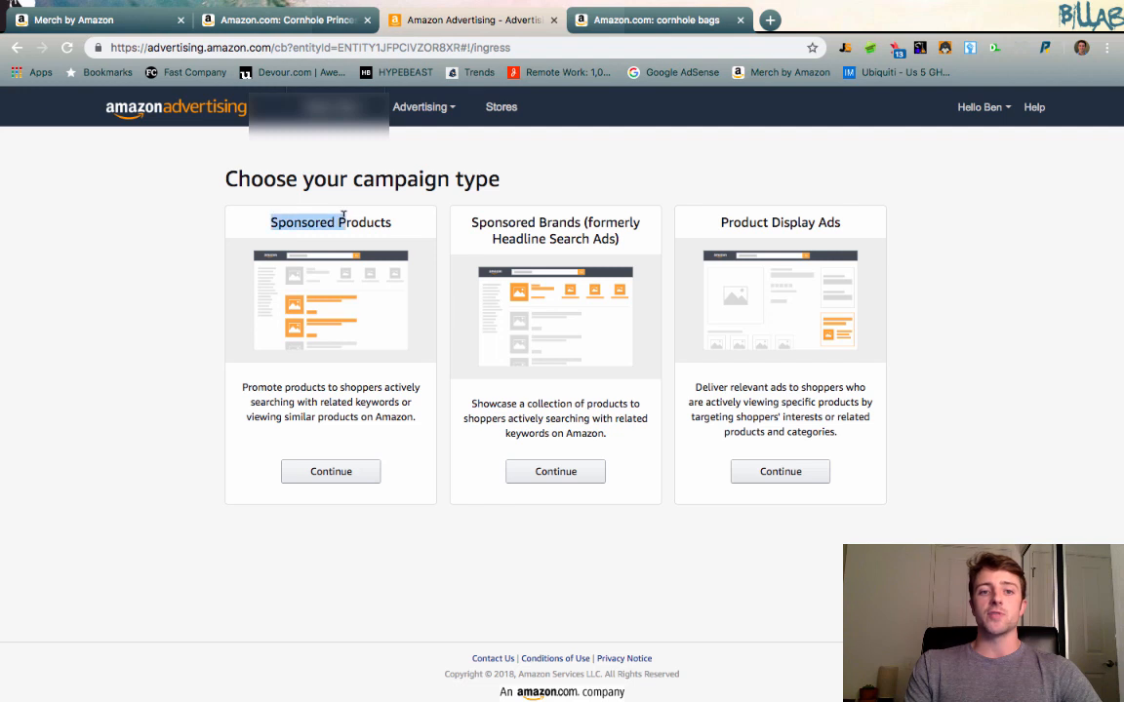
click(318, 219)
drag(495, 222, 575, 214)
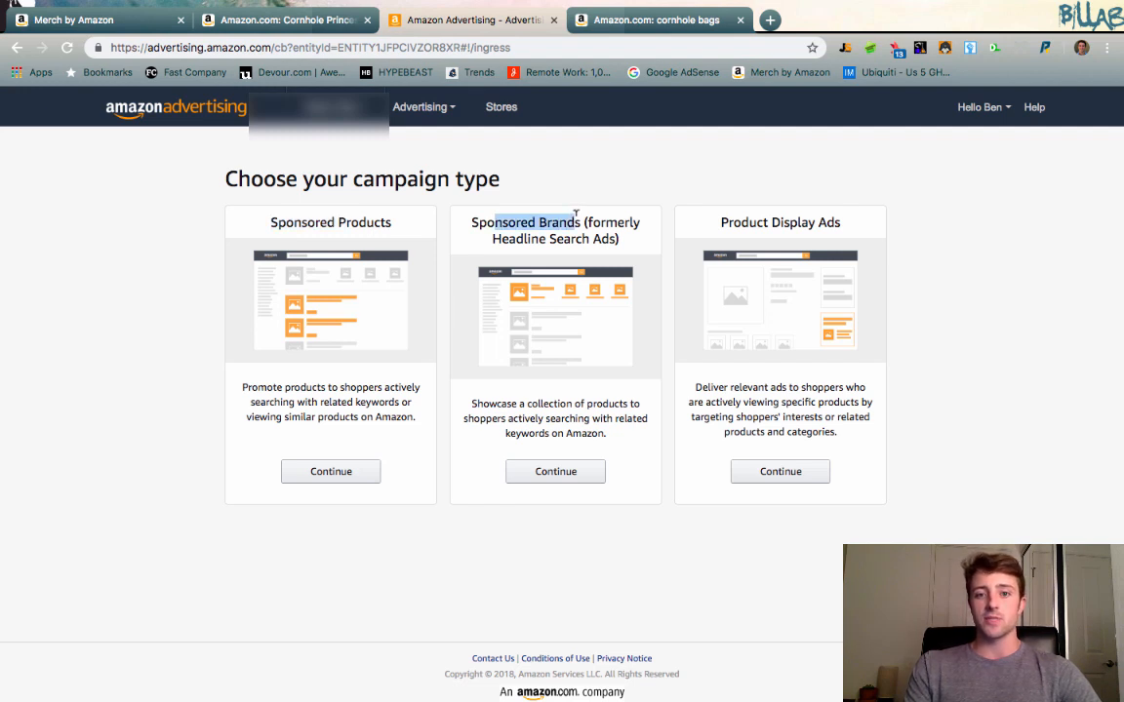
click(780, 212)
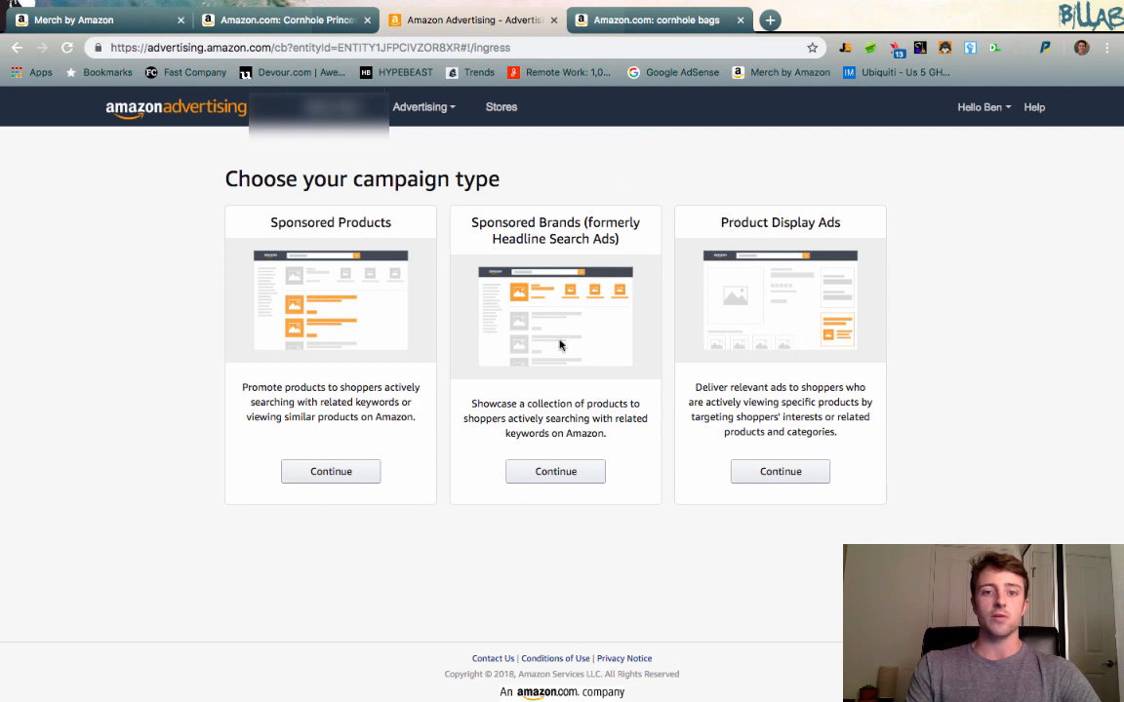
click(636, 20)
click(444, 20)
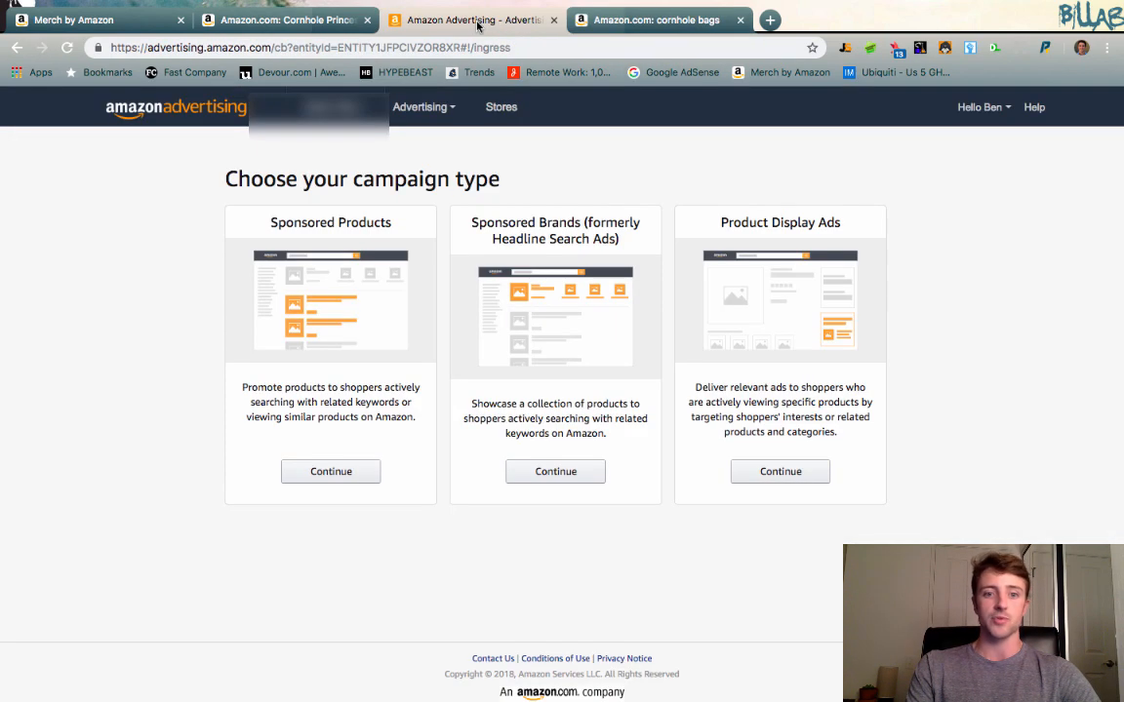
drag(382, 220, 393, 221)
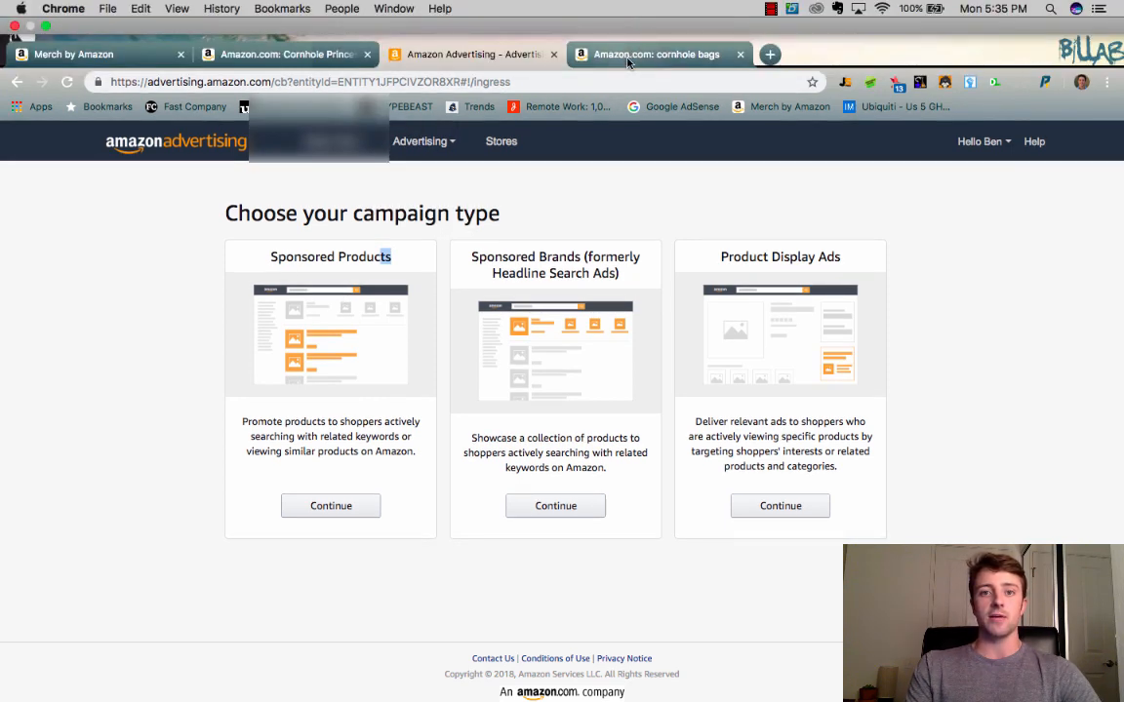
Examine how sponsored product listings are labelled and placed in the Amazon search results for cornhole bags.
click(644, 53)
scroll(515, 351, down, 3)
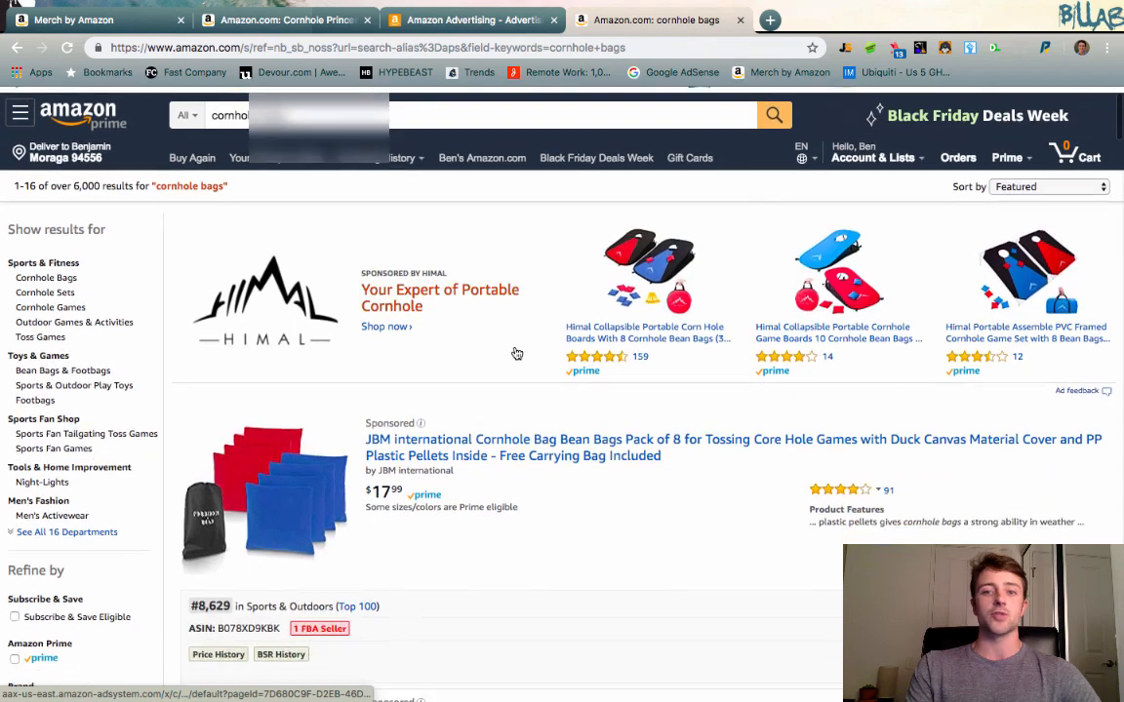
scroll(517, 353, up, 3)
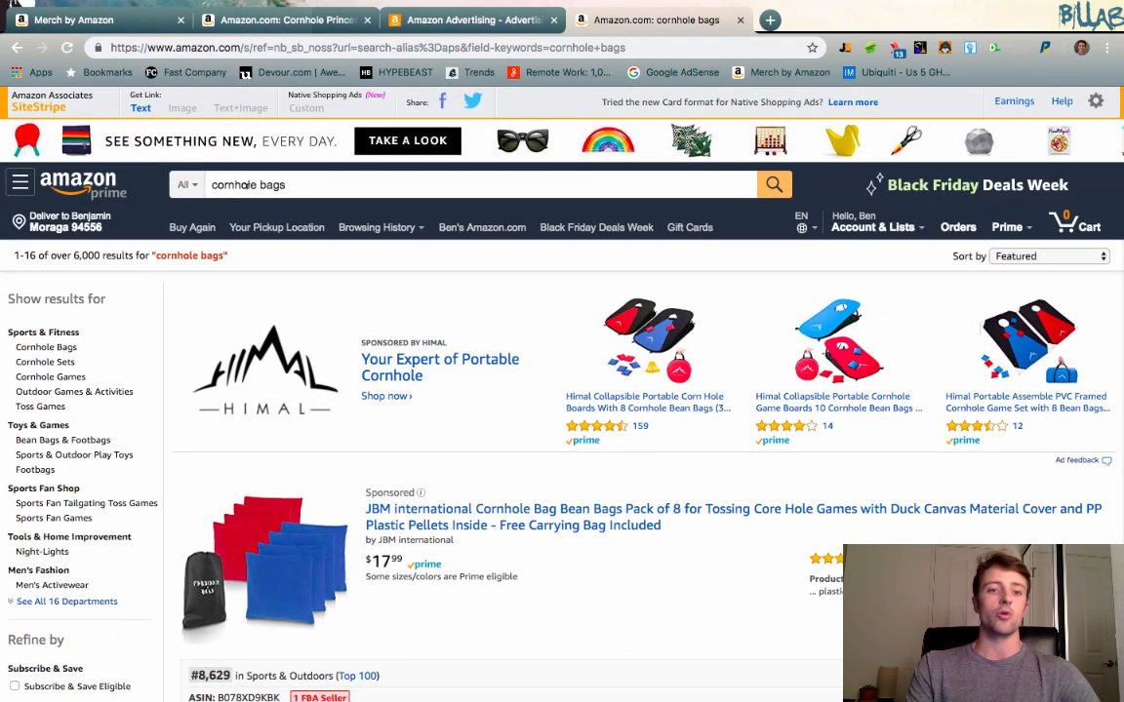
scroll(562, 348, down, 1)
scroll(563, 348, down, 5)
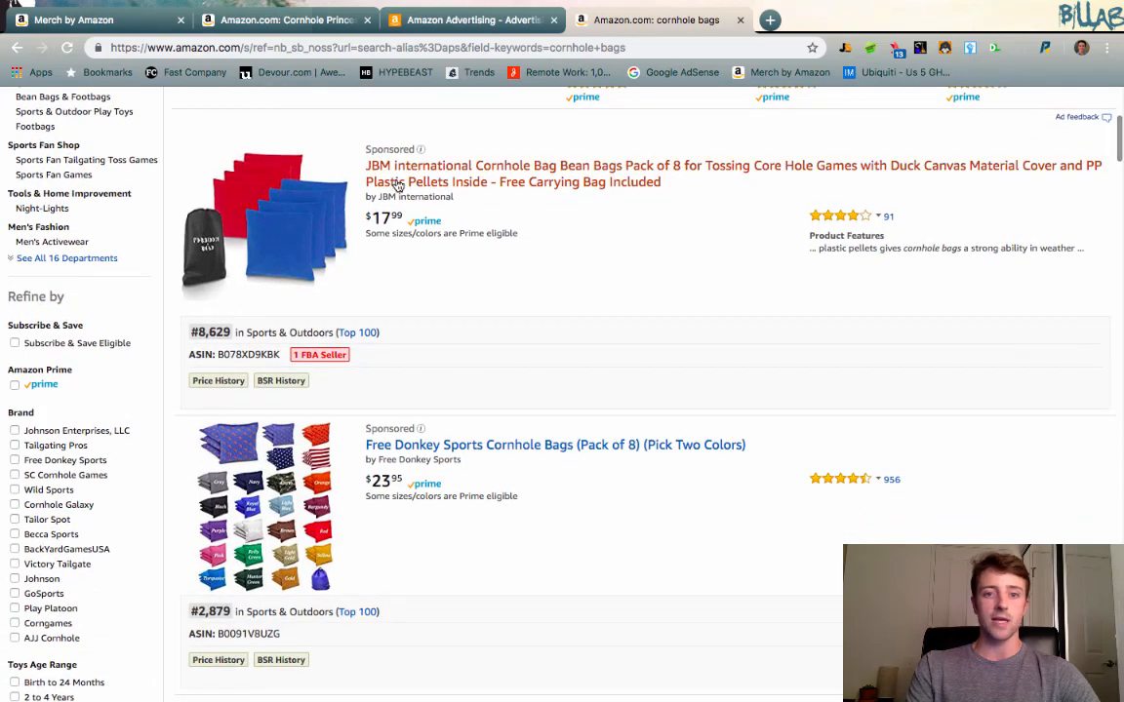
drag(429, 149, 363, 149)
click(444, 150)
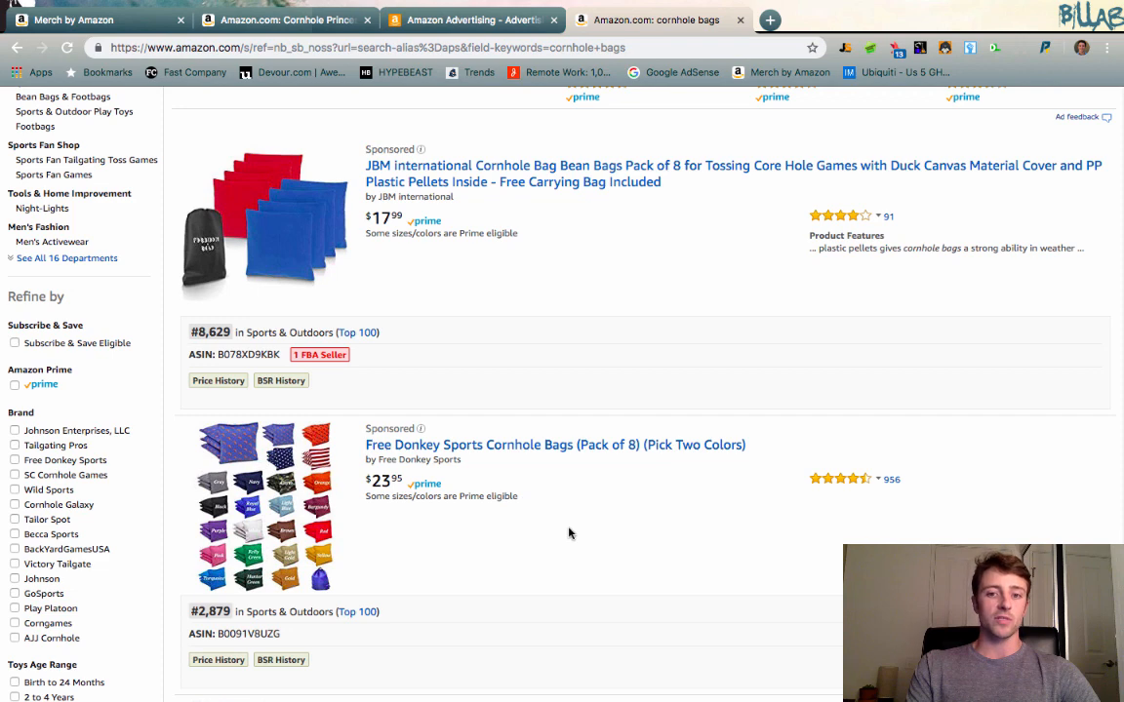
scroll(570, 532, up, 3)
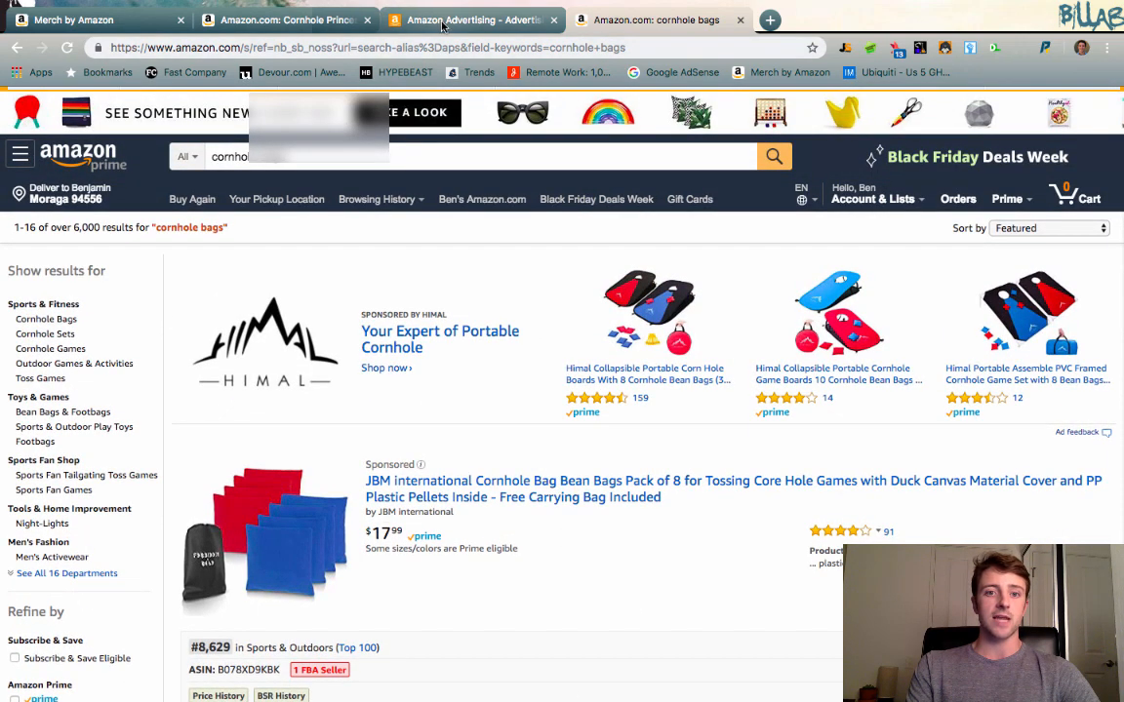
Compare the Sponsored Brands campaign type with the brand banner above the cornhole bags search results.
click(400, 21)
drag(508, 222, 585, 222)
click(577, 20)
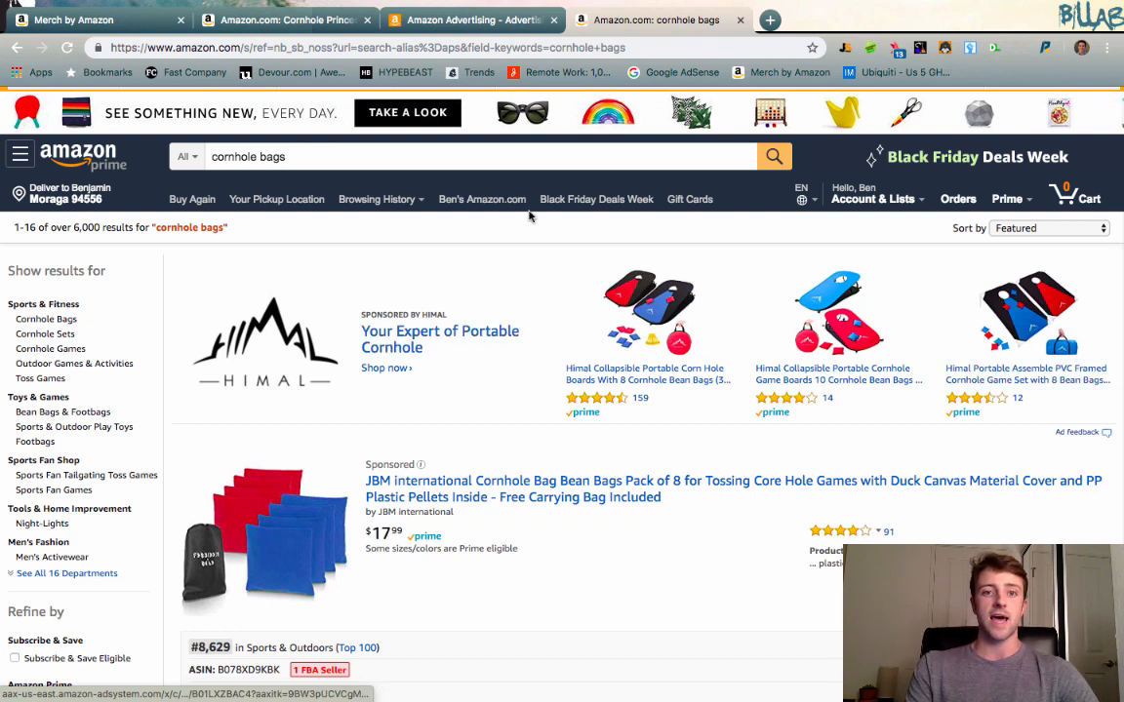
Check the Product Display Ads description and look for ad placements on the Cornhole Princess product page and in the search results.
click(458, 20)
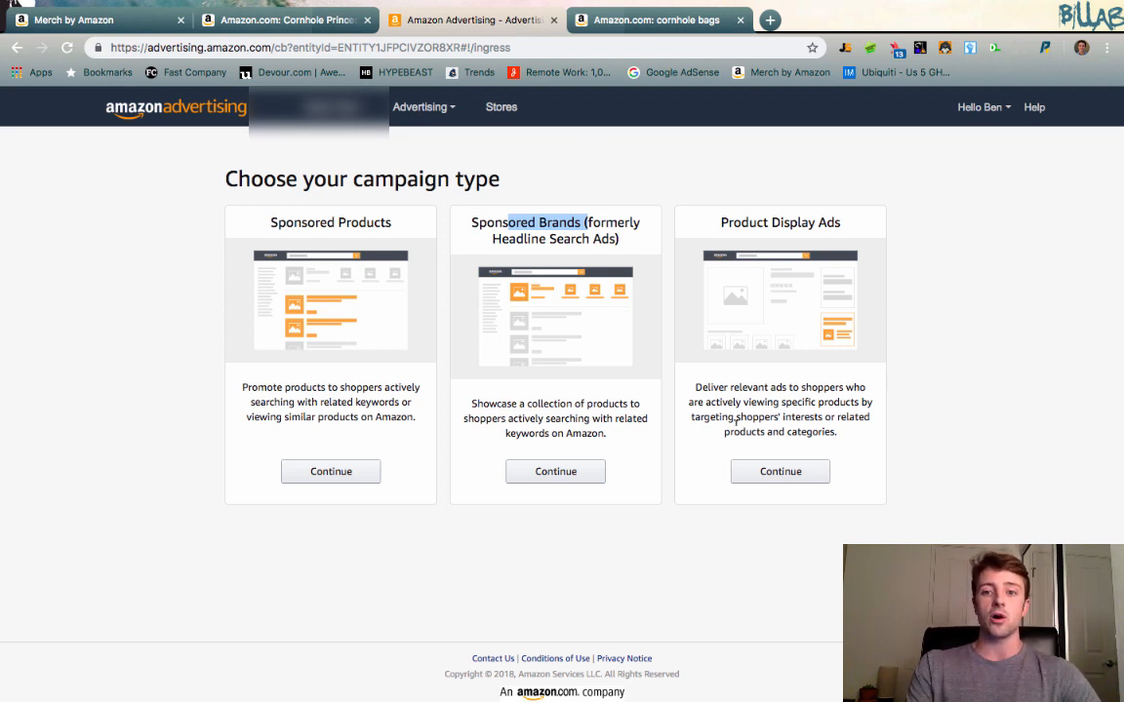
click(654, 19)
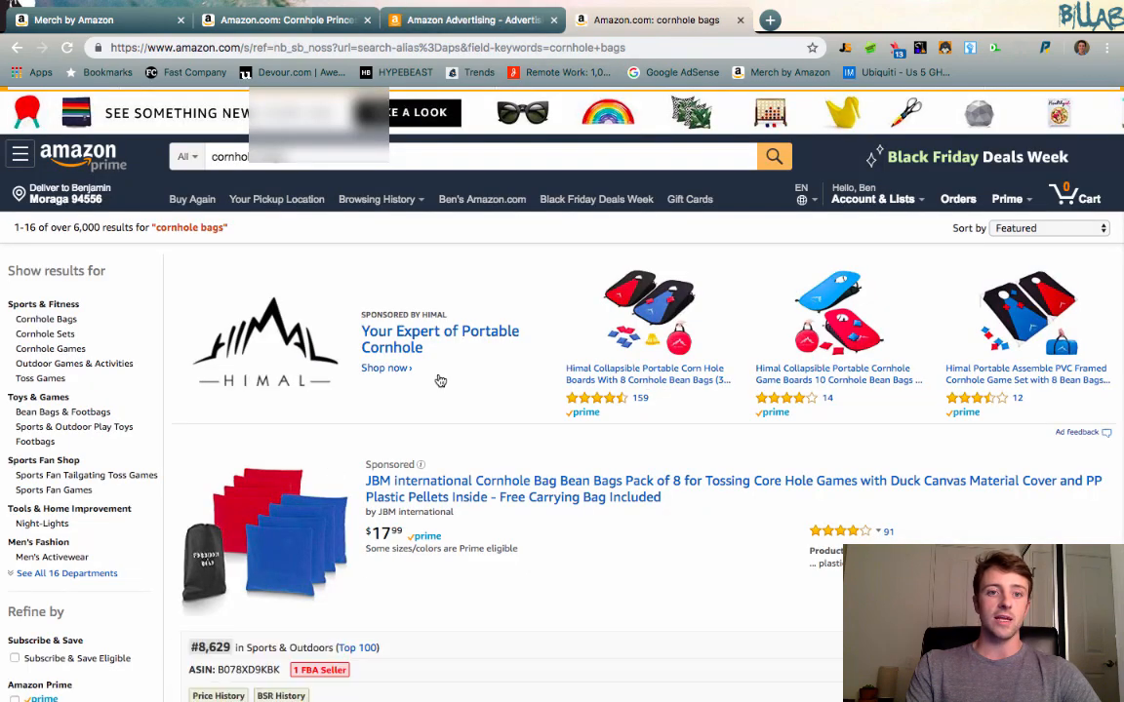
click(283, 20)
scroll(707, 308, down, 2)
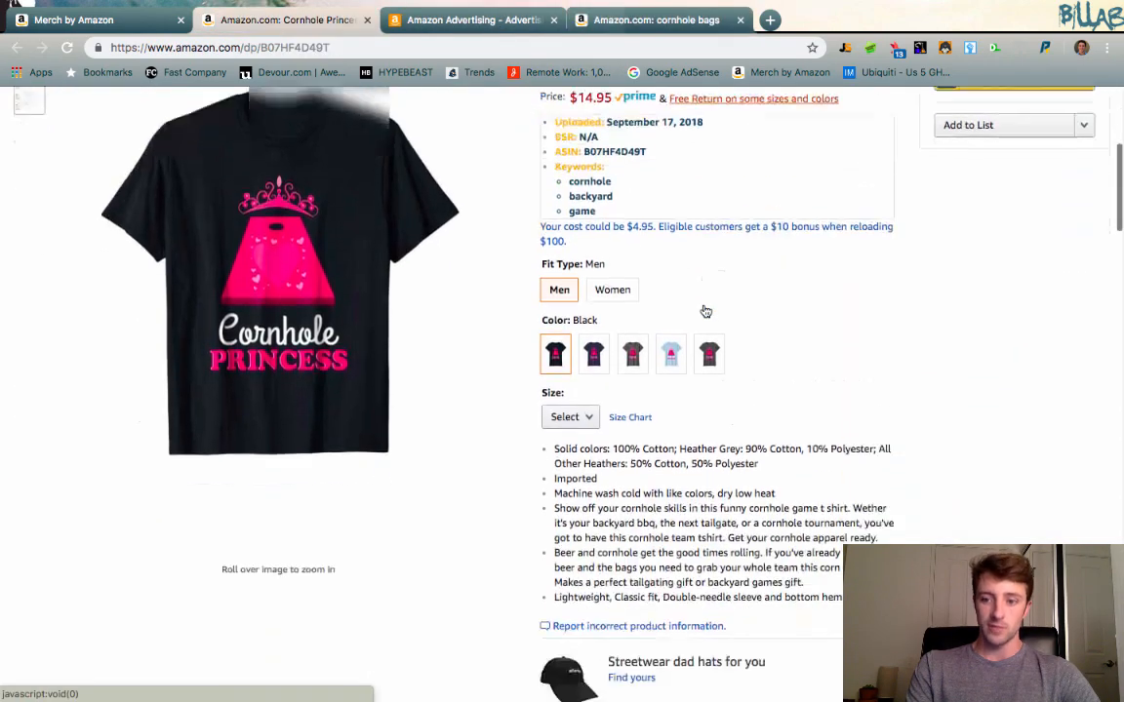
scroll(705, 310, down, 15)
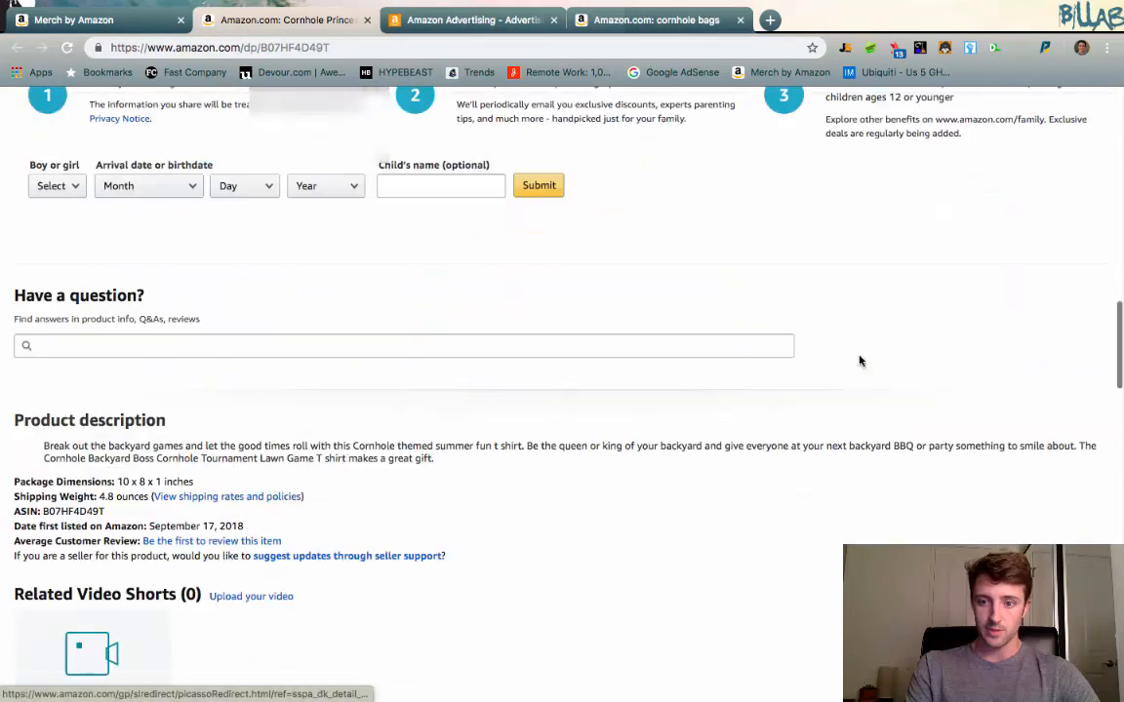
scroll(860, 361, up, 15)
click(653, 20)
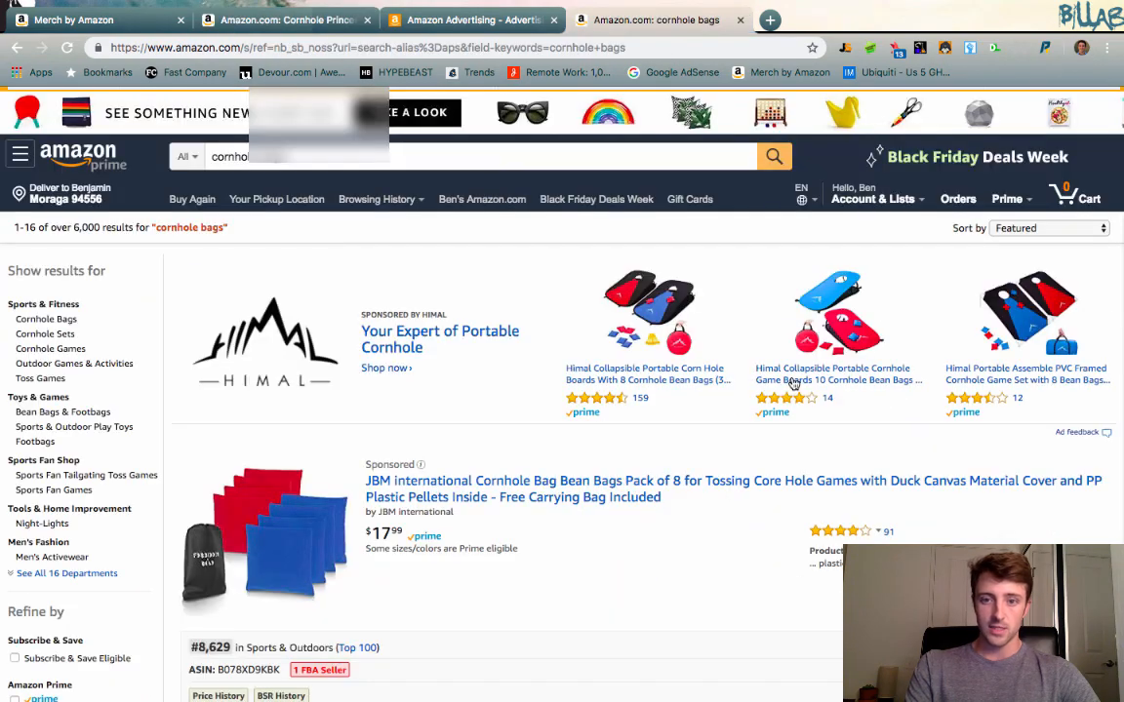
Choose a Sponsored Products campaign in Amazon Advertising and name it Cornhole 1.
click(468, 19)
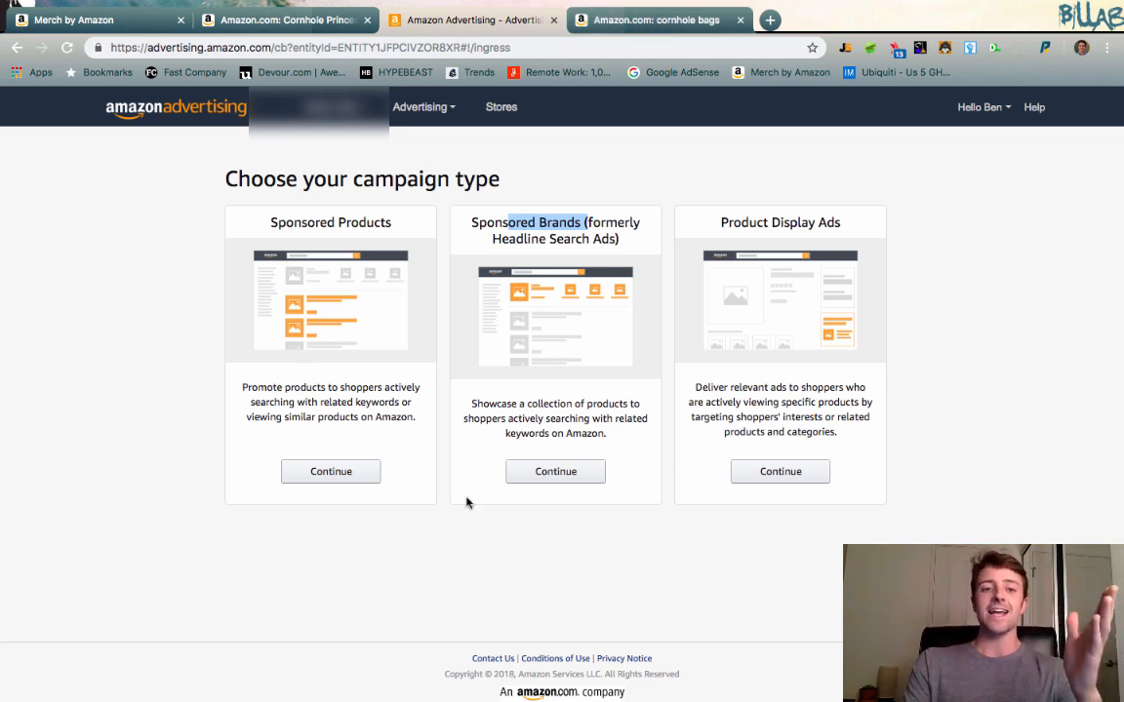
click(335, 473)
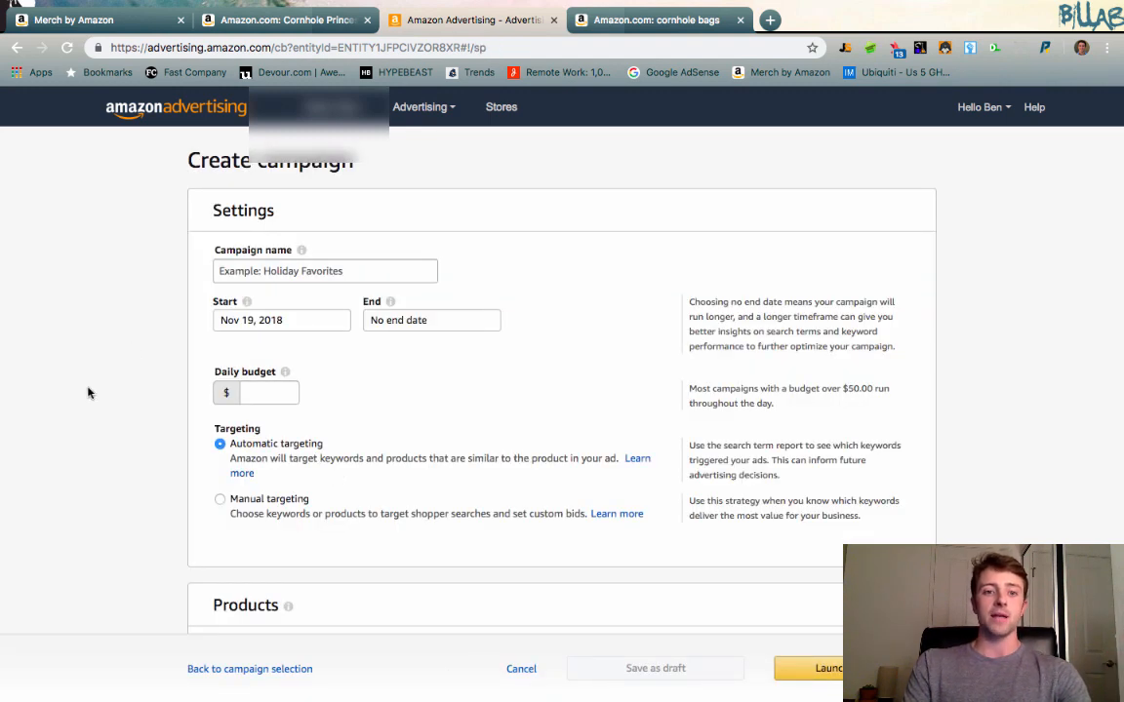
click(332, 261)
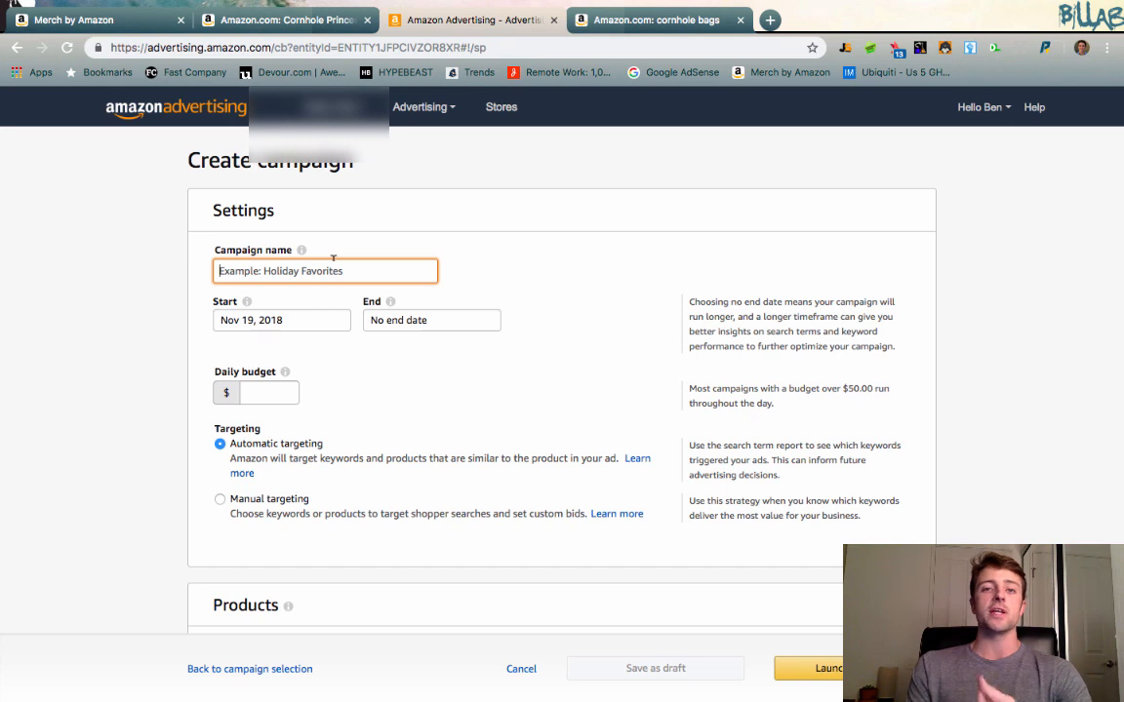
text(C)
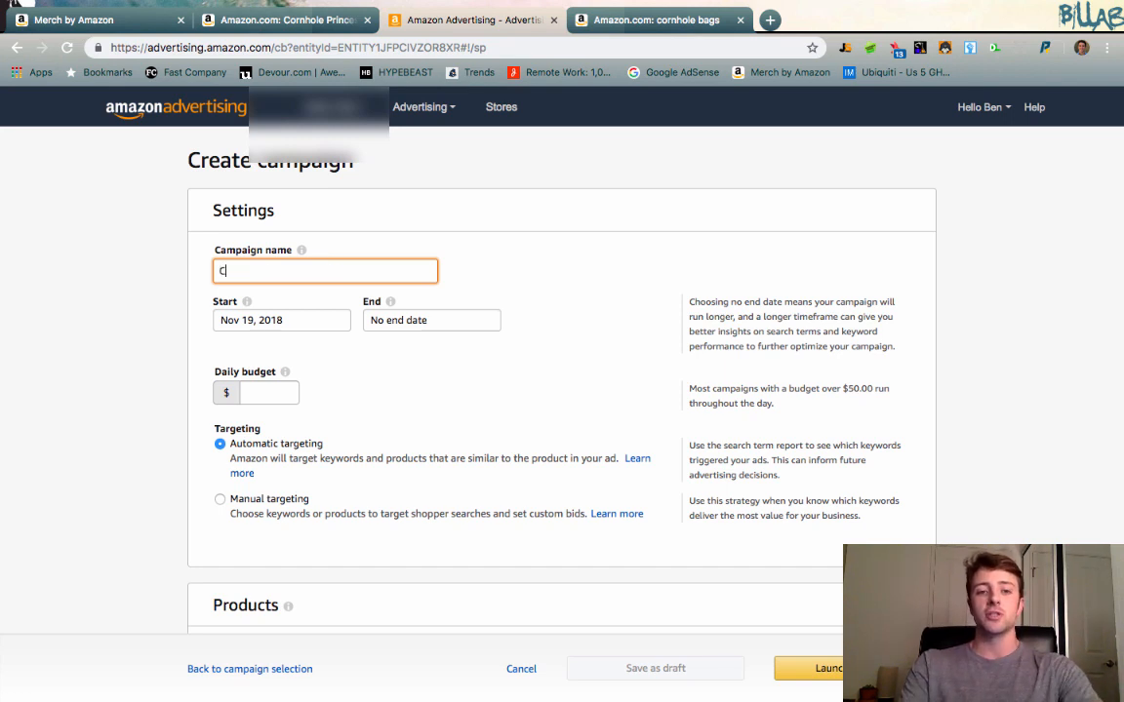
text(ornhole)
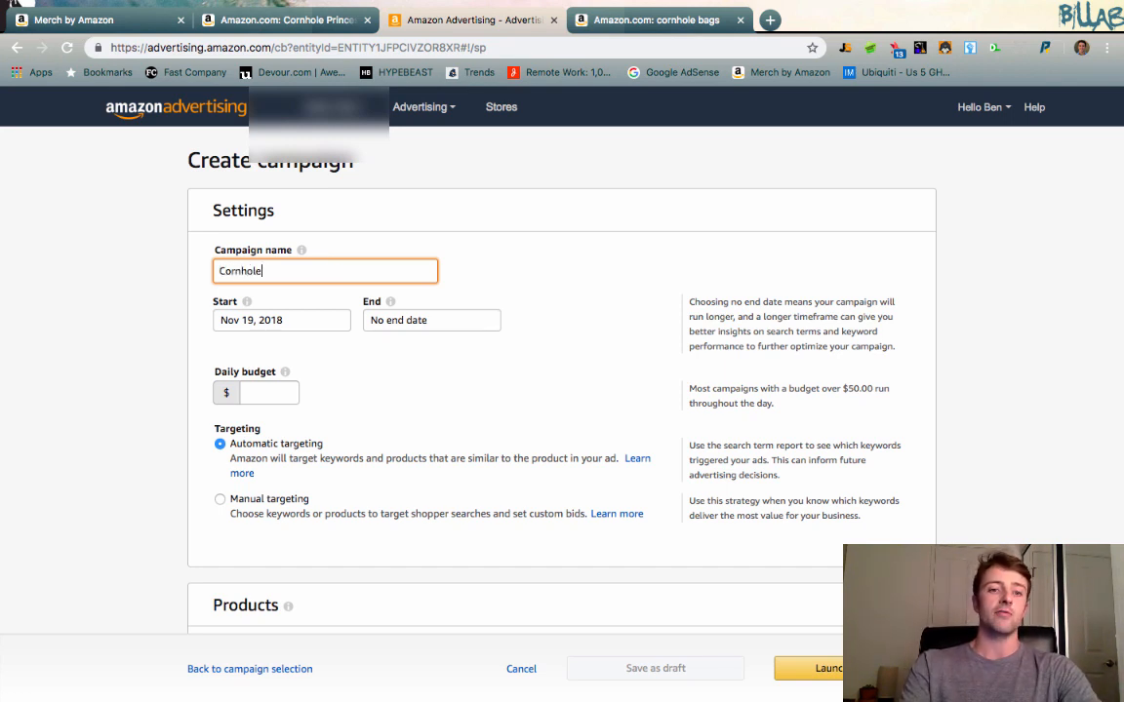
text( 1)
click(587, 299)
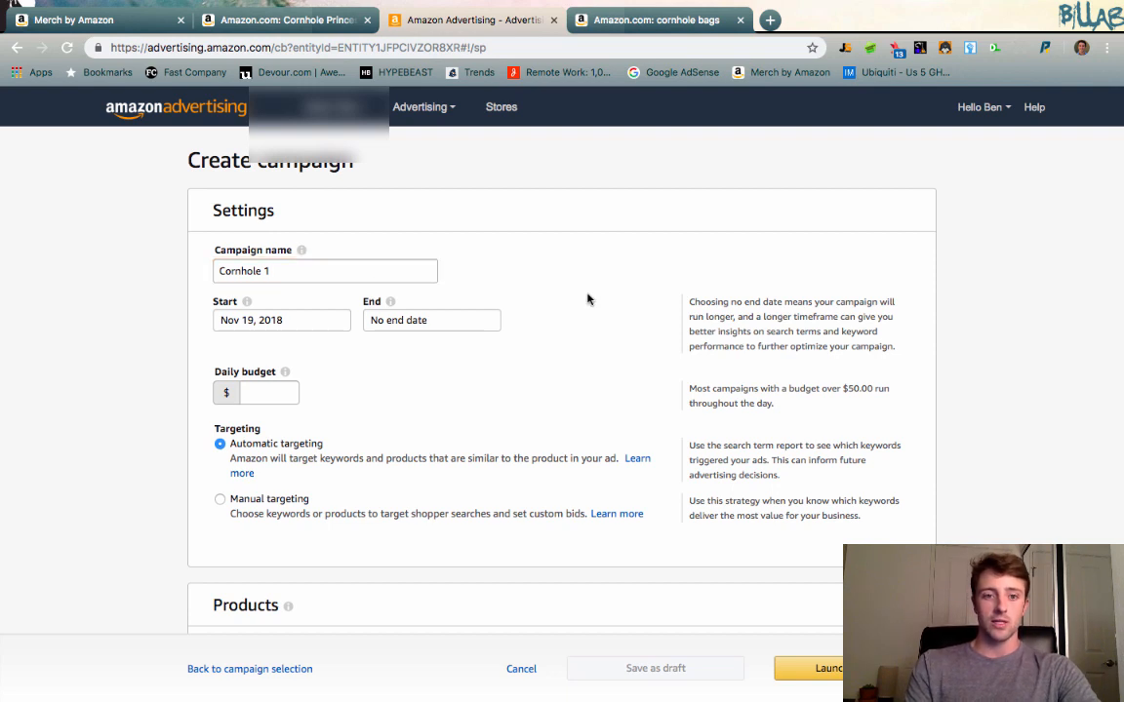
Set the campaign's end date to Nov 27, 2018.
click(405, 319)
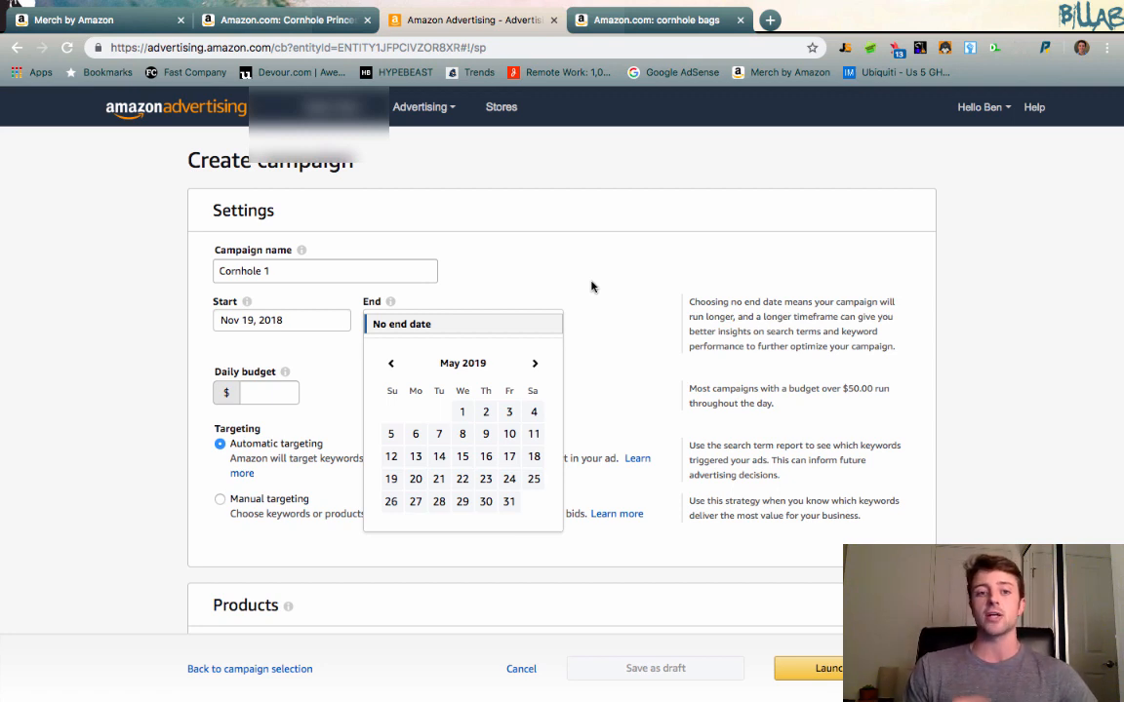
click(393, 367)
click(393, 367)
click(393, 366)
click(393, 365)
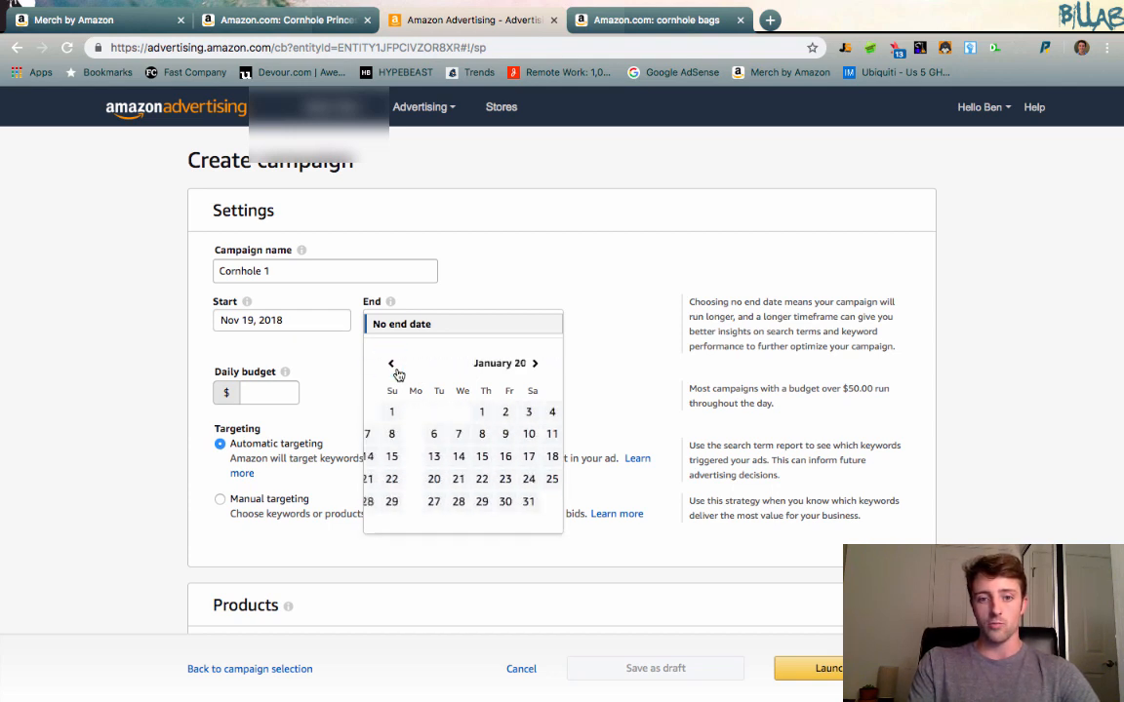
click(393, 365)
click(393, 366)
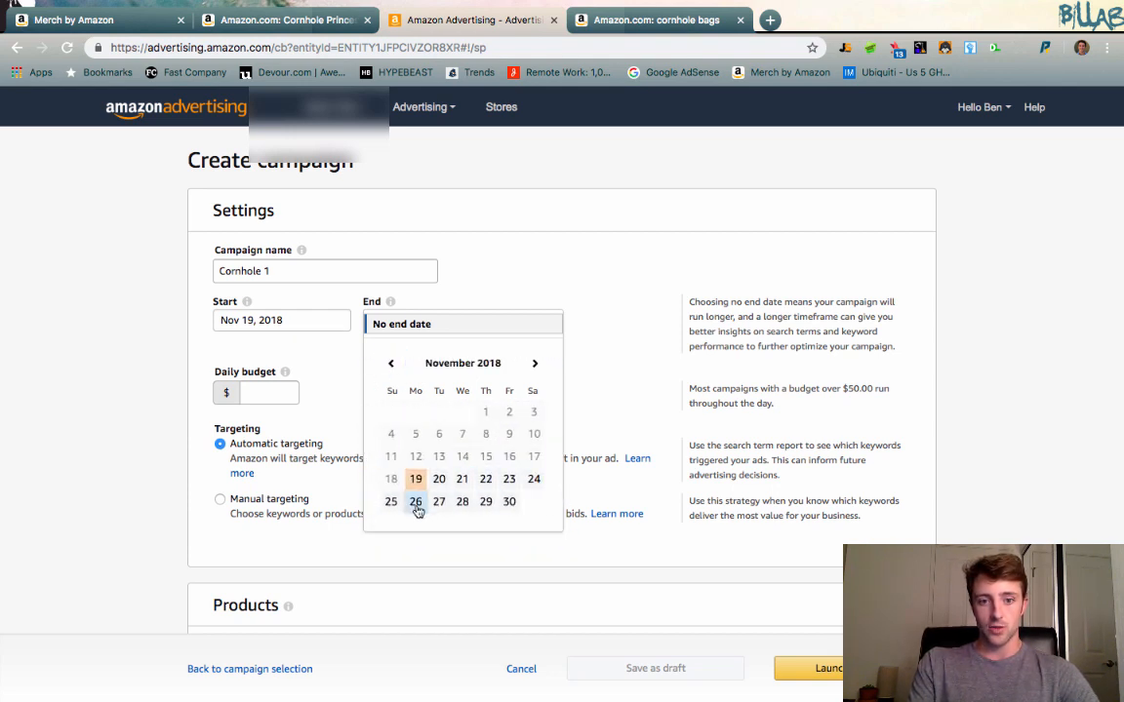
click(393, 502)
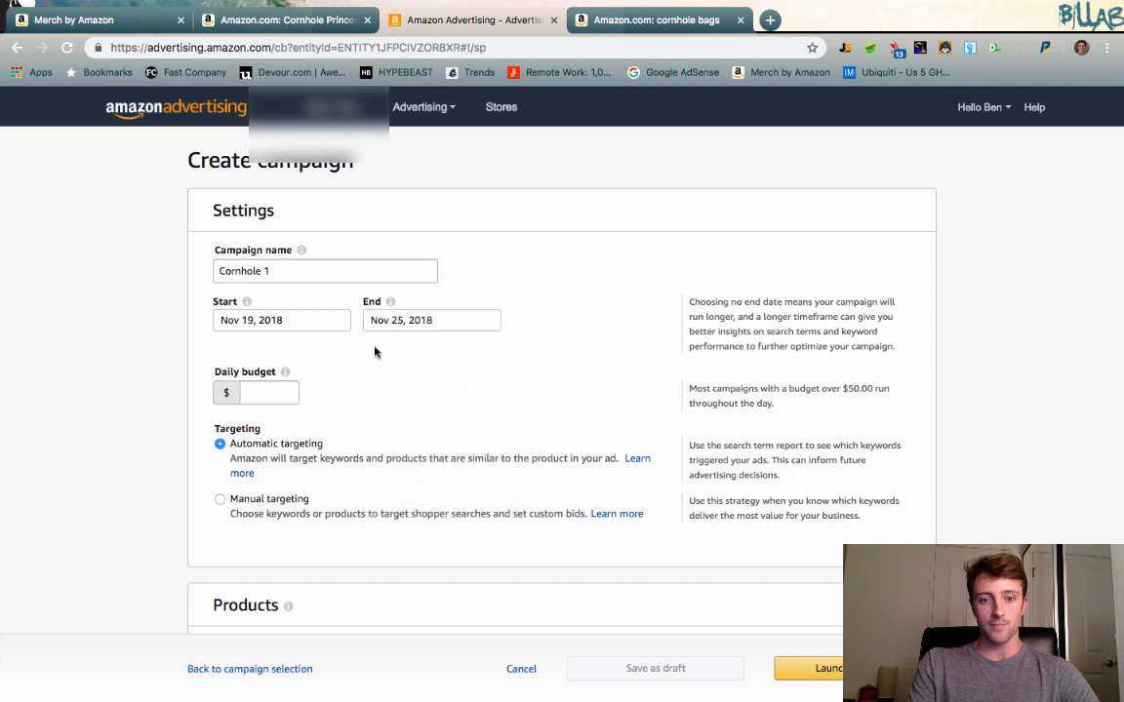
click(413, 319)
click(437, 505)
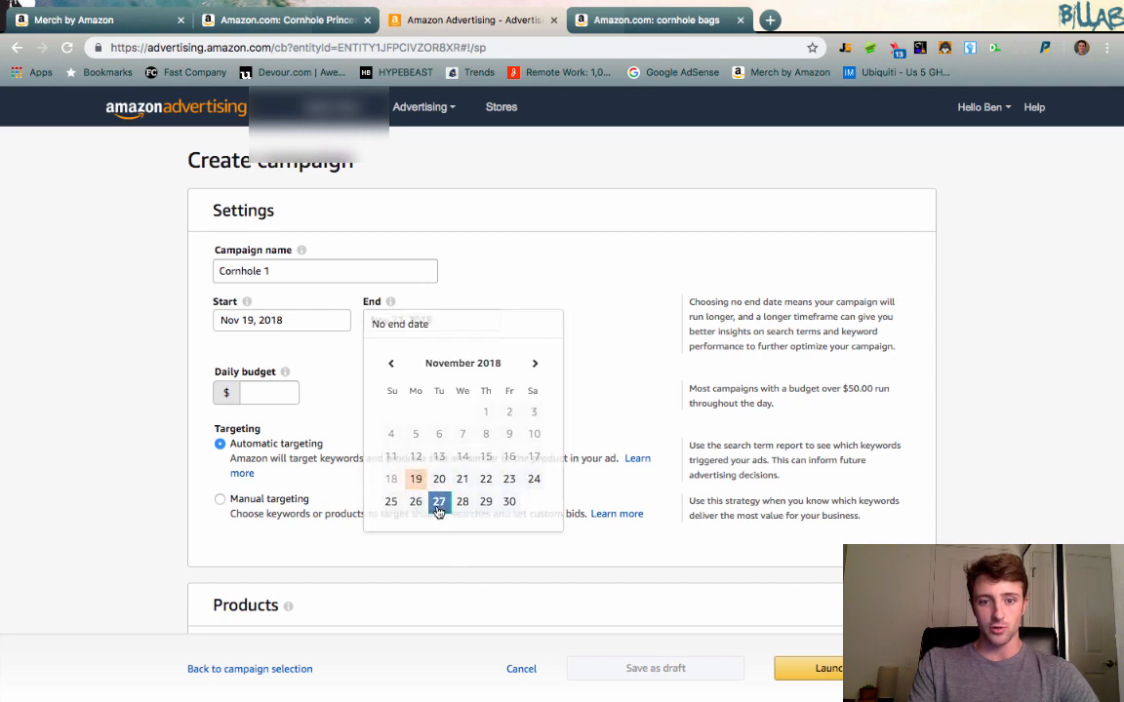
Set the campaign's daily budget to $5.00.
click(249, 391)
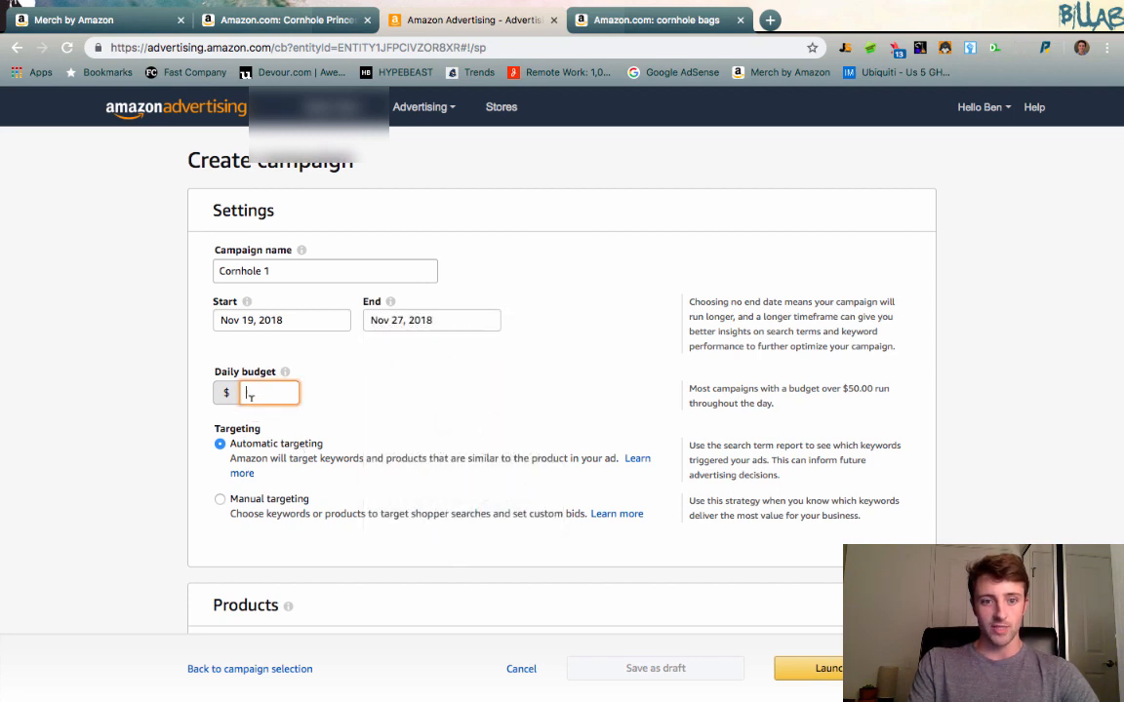
click(366, 406)
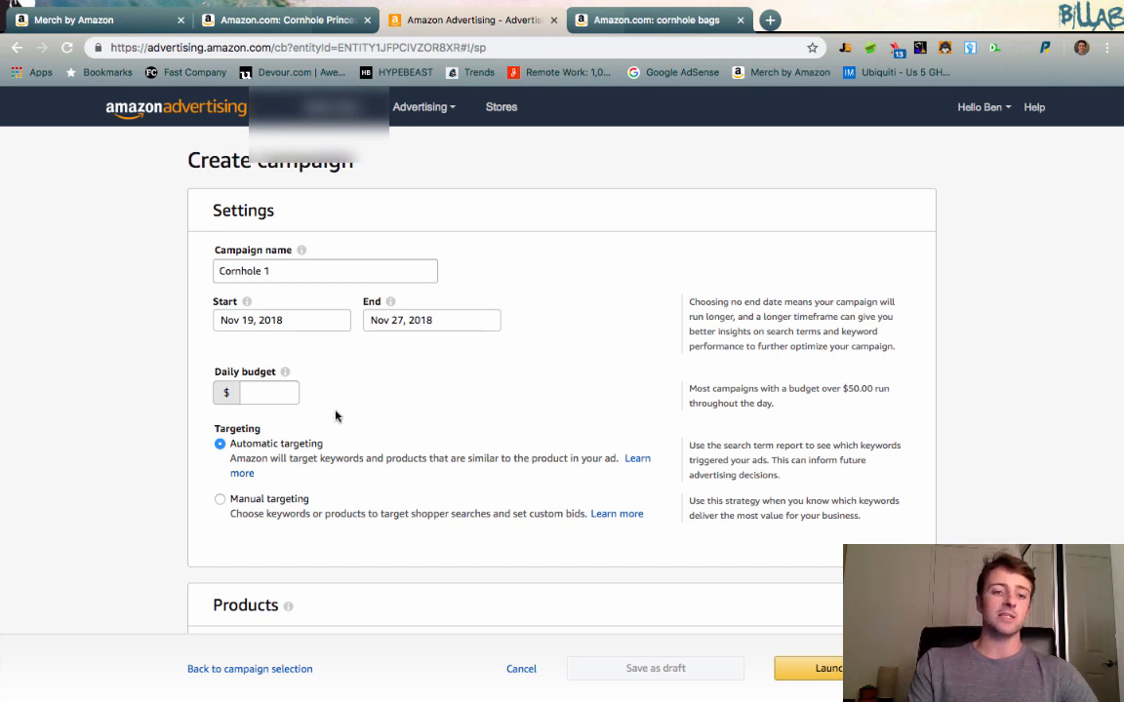
click(253, 391)
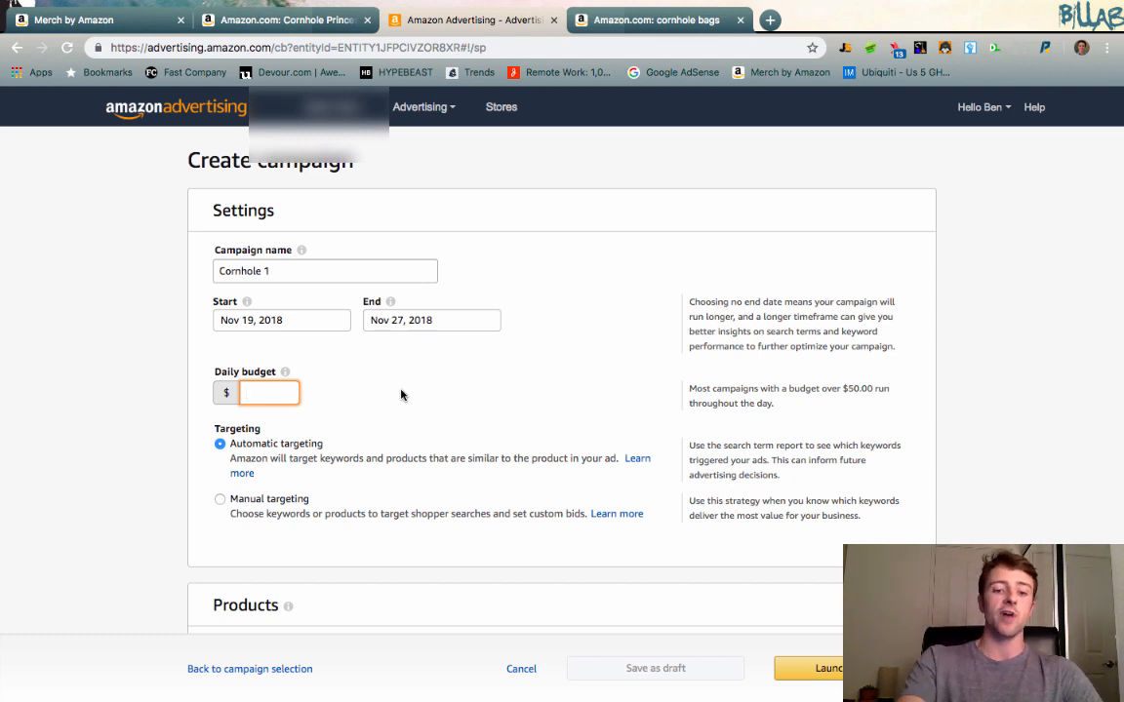
text(5.00)
click(496, 396)
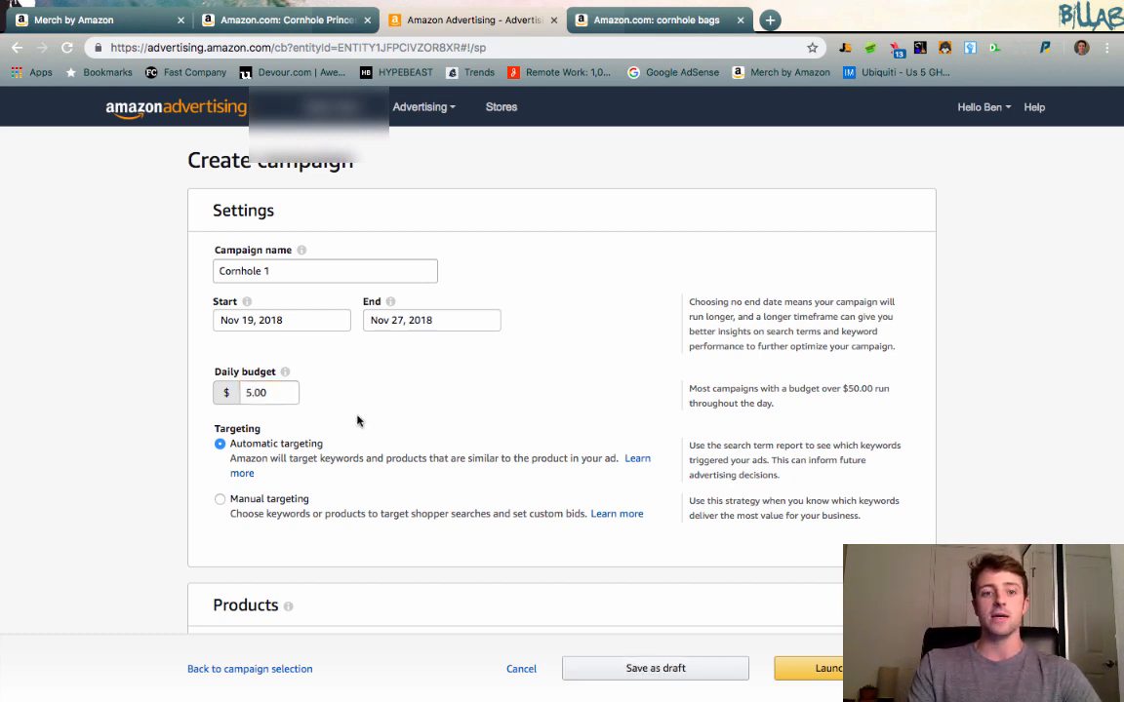
Set the campaign's daily budget to $2.00.
double_click(265, 393)
text(2)
click(436, 364)
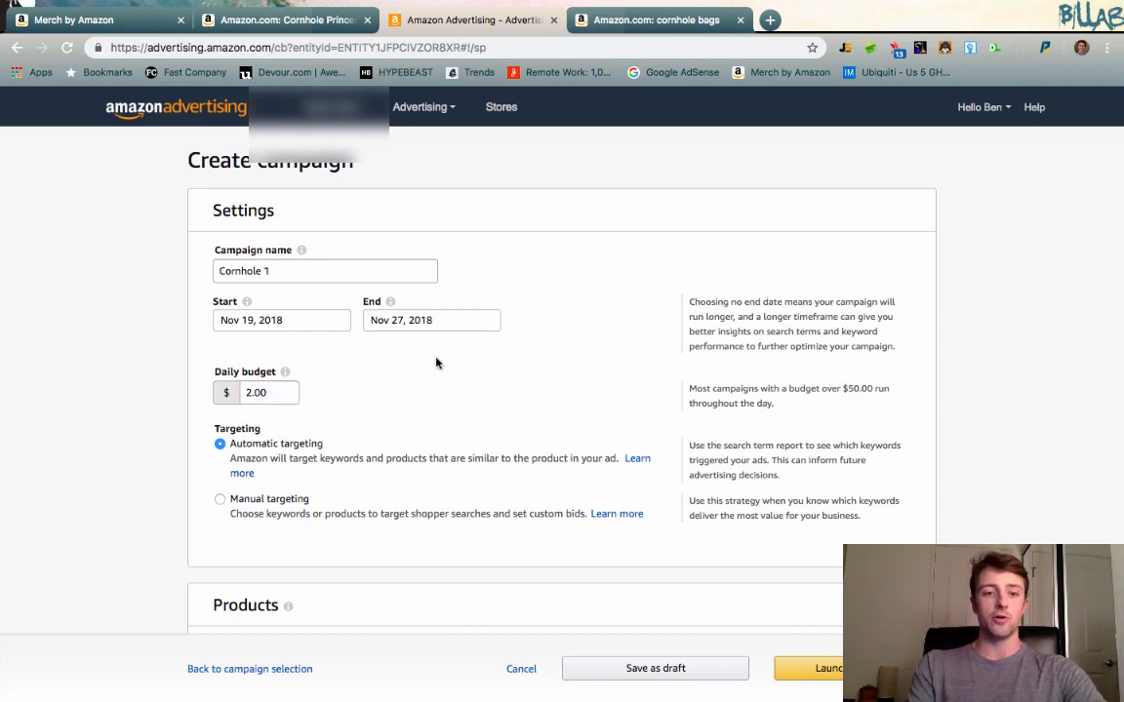
Search the campaign's products for ASIN B07HF4D49T, keeping automatic targeting.
scroll(439, 416, down, 2)
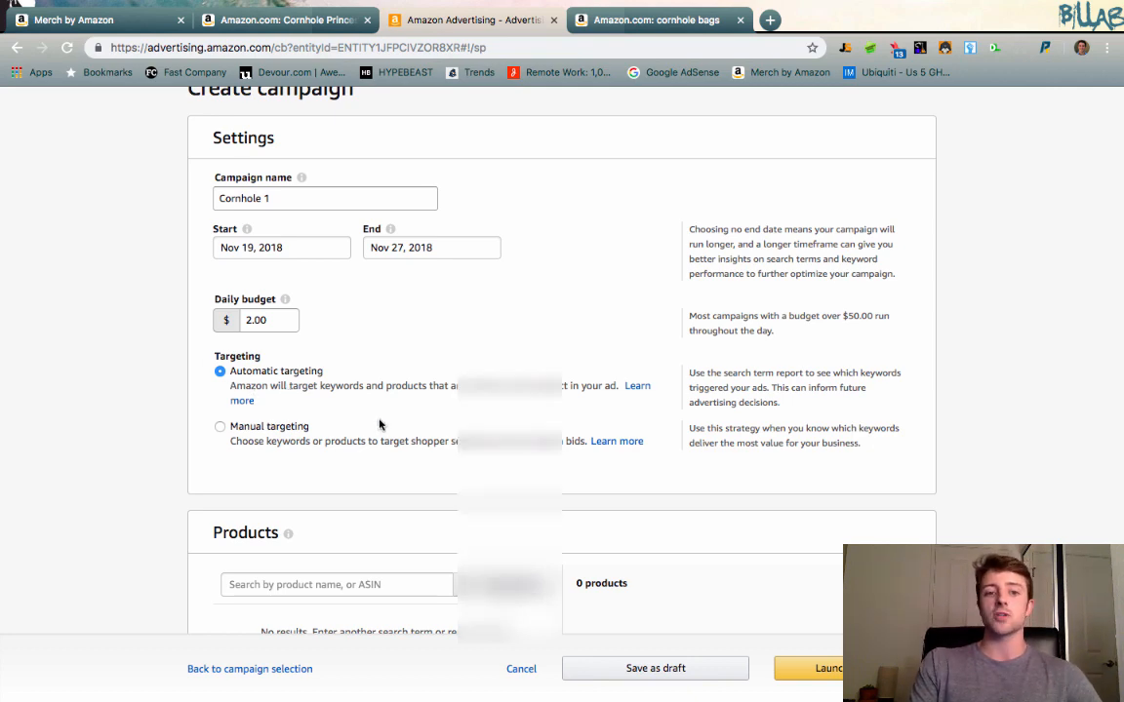
scroll(381, 426, down, 3)
click(311, 357)
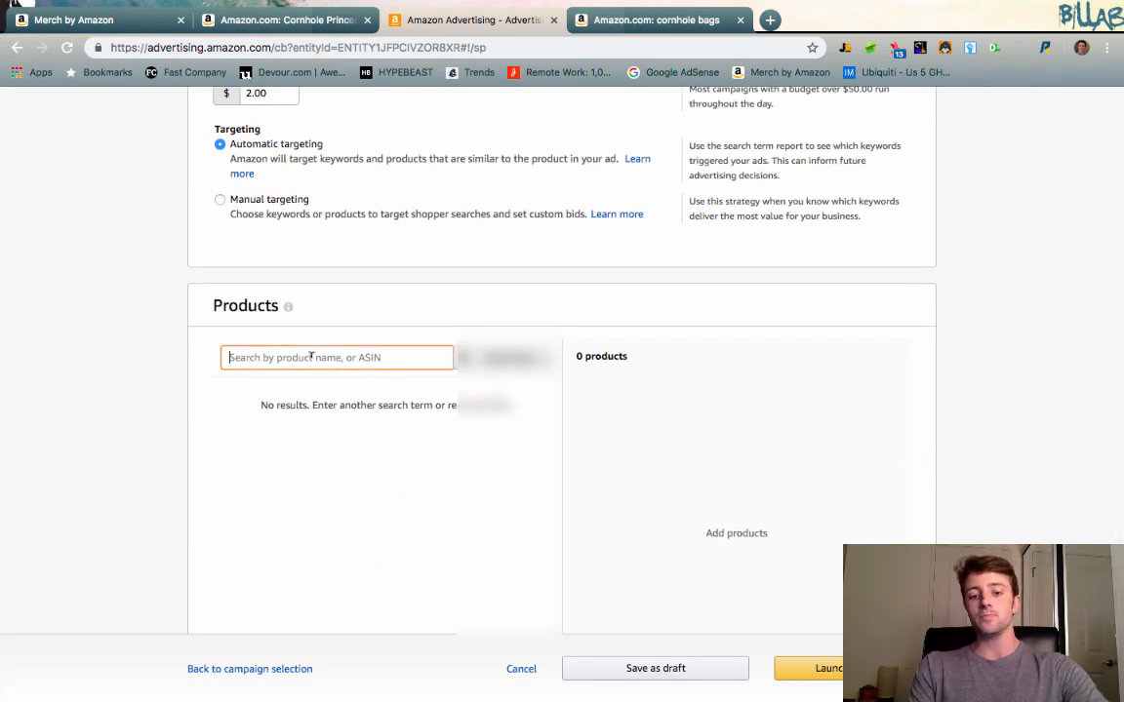
text(B07HF4D49T)
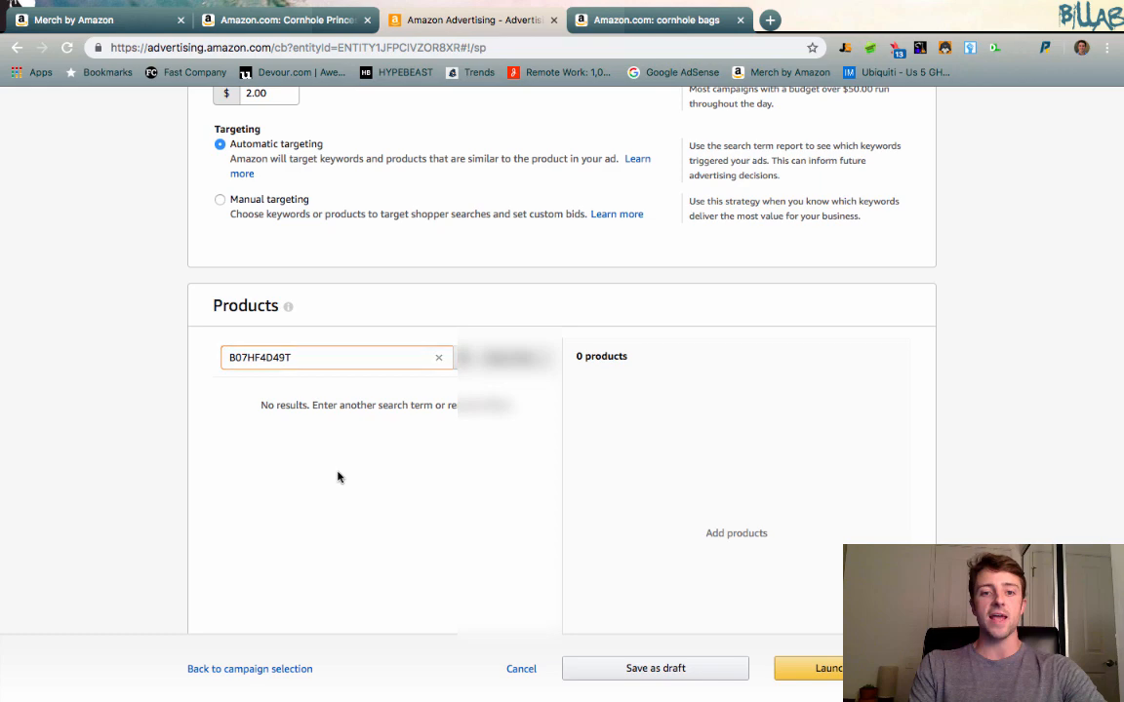
Locate the ASIN on the Cornhole Princess product page, both in the listing summary and under the product description.
click(278, 19)
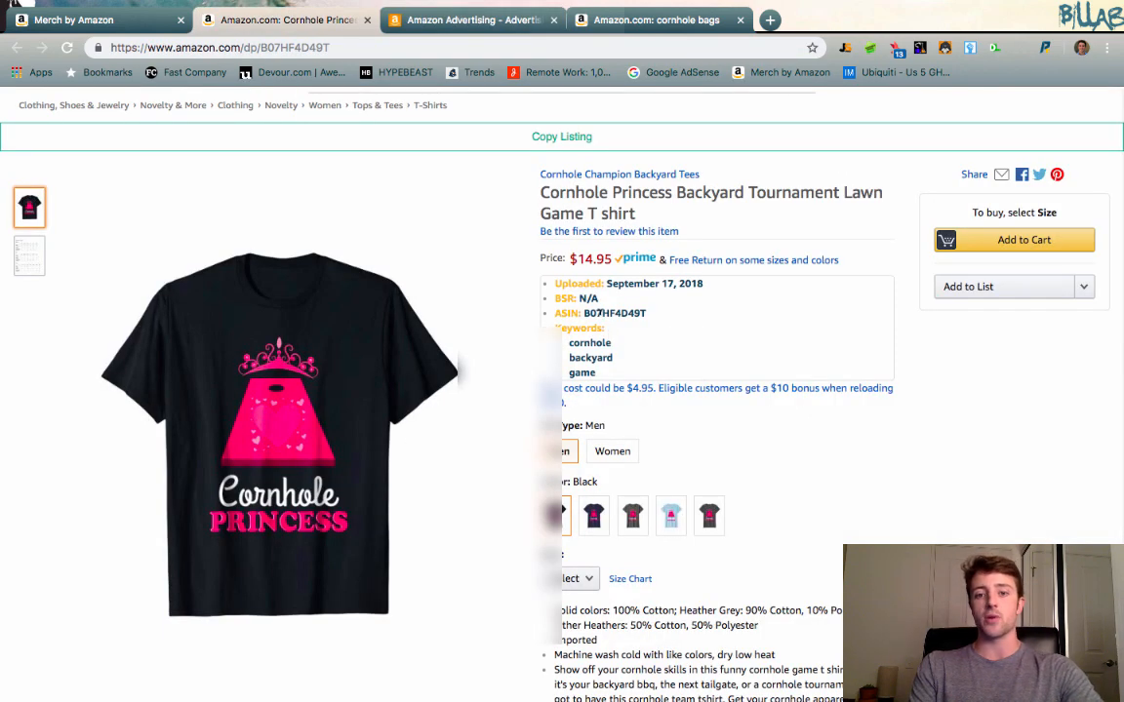
double_click(599, 312)
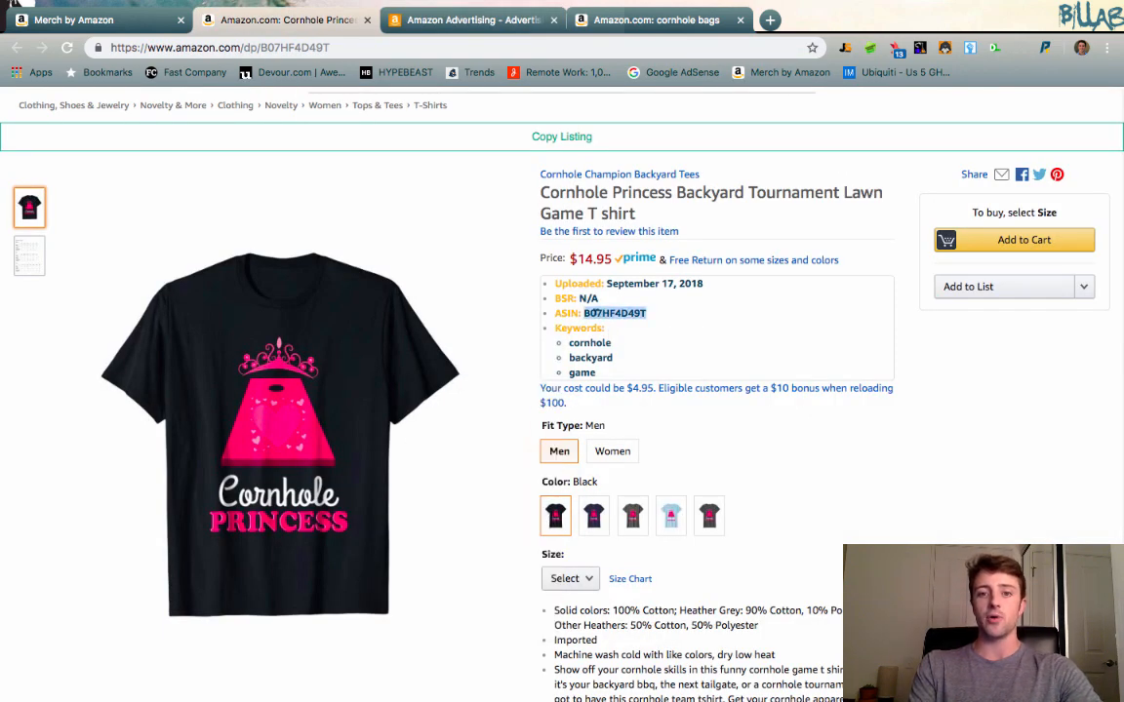
scroll(536, 281, down, 3)
scroll(572, 319, down, 15)
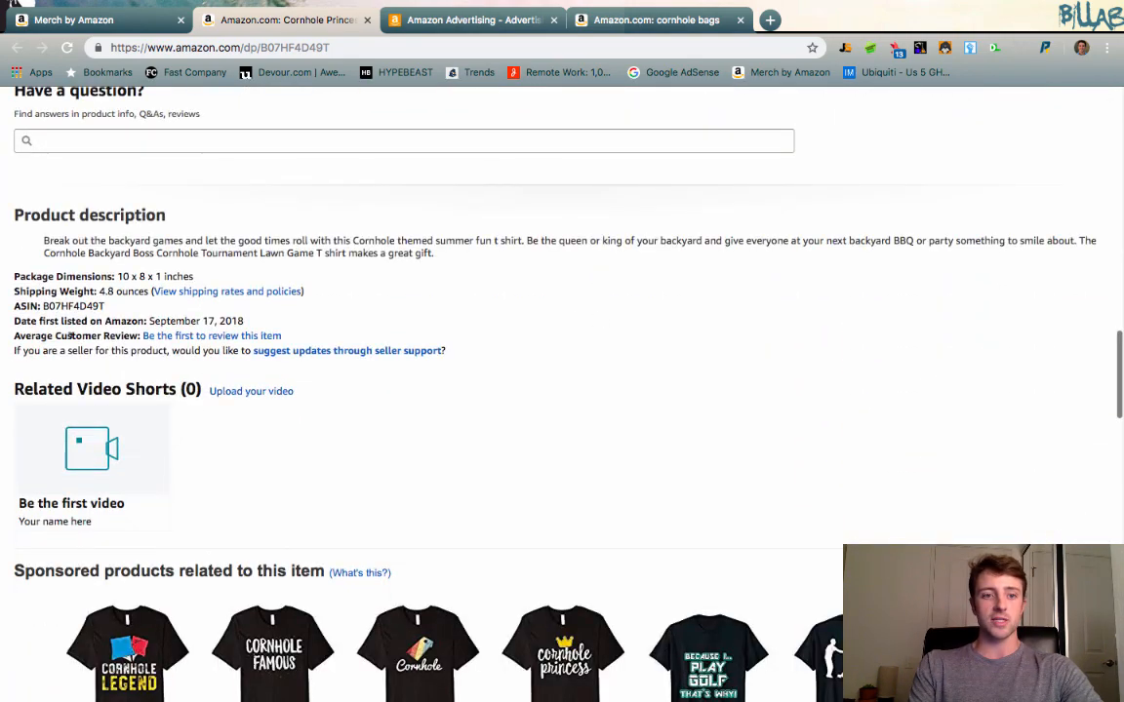
double_click(59, 305)
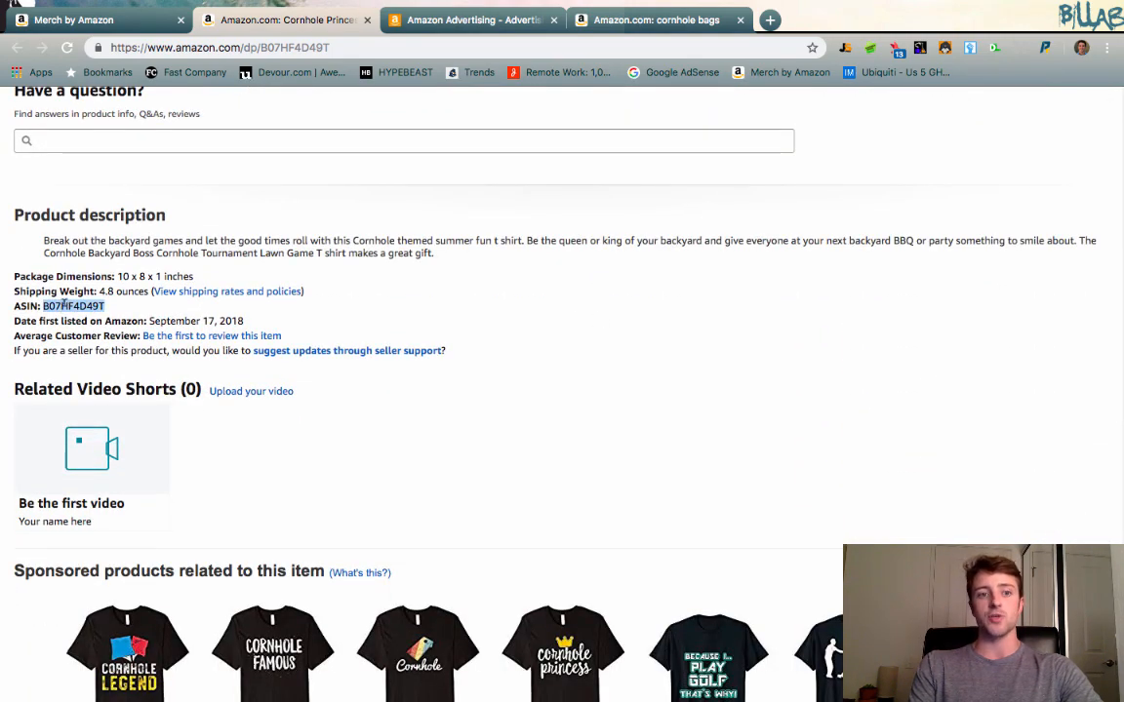
Return to the campaign form and add the Cornhole Princess T-shirt to the advertised products.
click(459, 16)
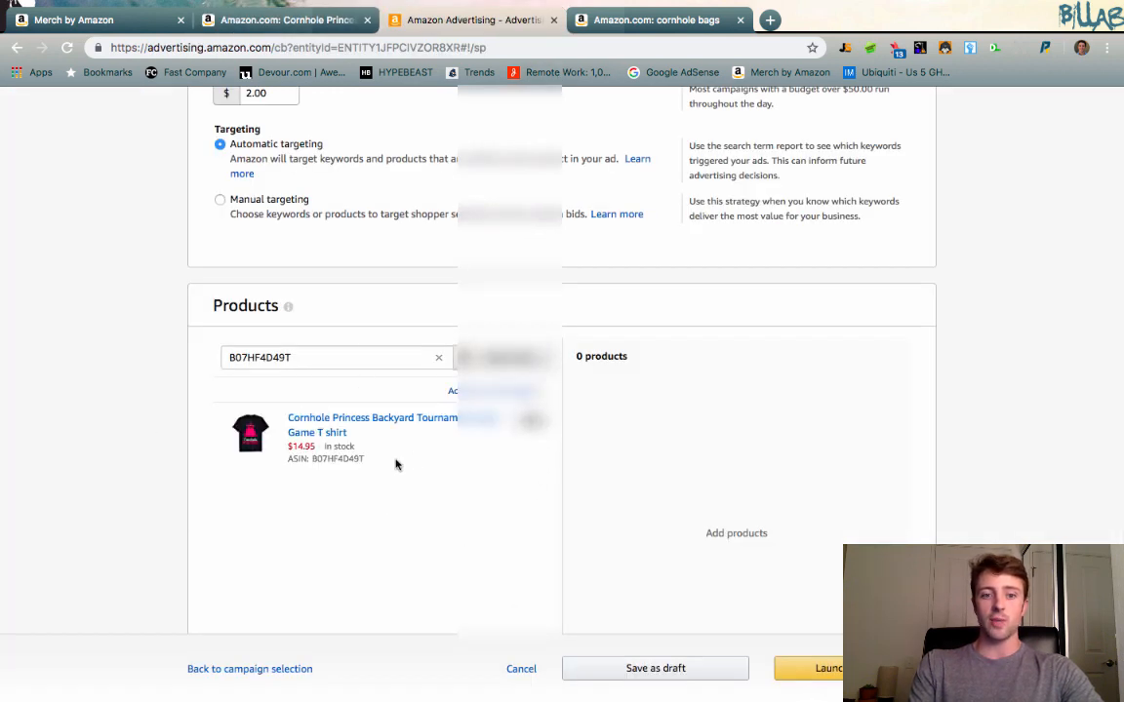
click(531, 421)
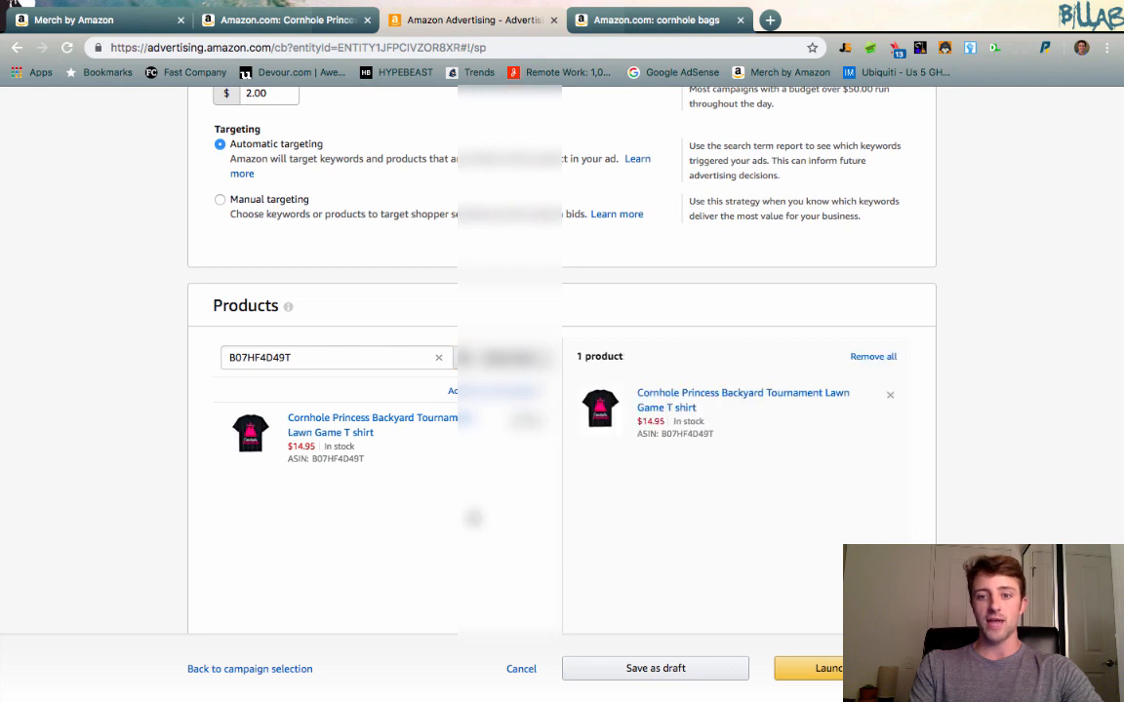
Examine the default bid, the suggested bid and the suggested bid range in the Bidding section.
scroll(473, 516, down, 2)
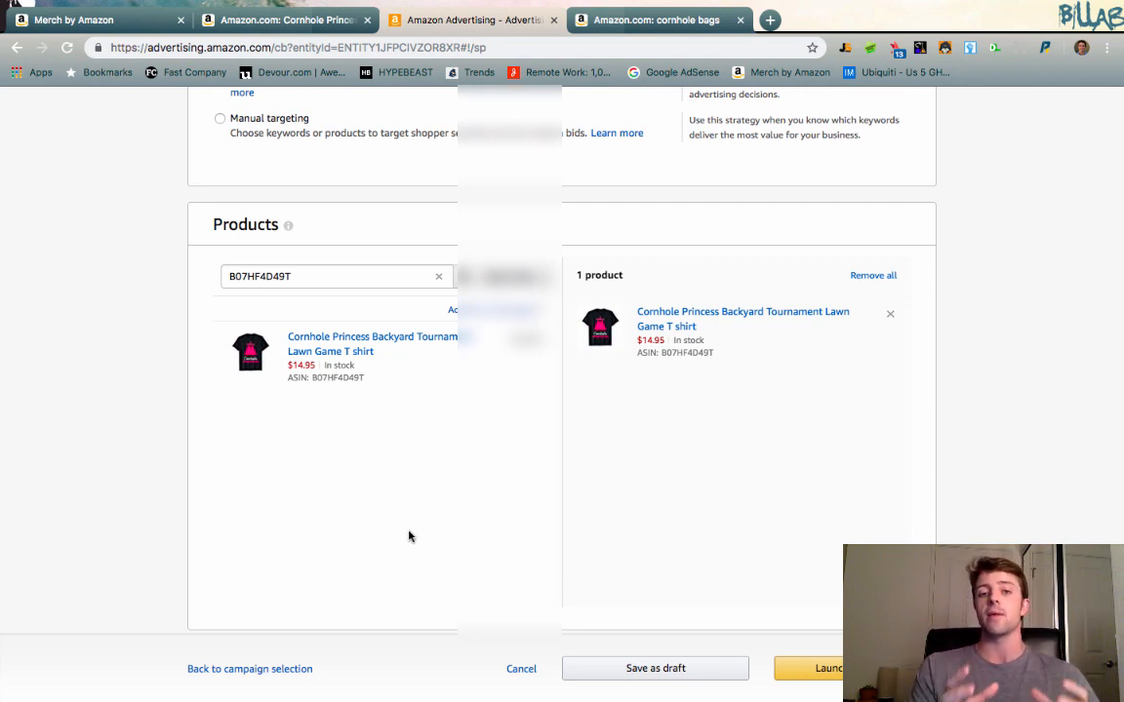
scroll(408, 535, down, 1)
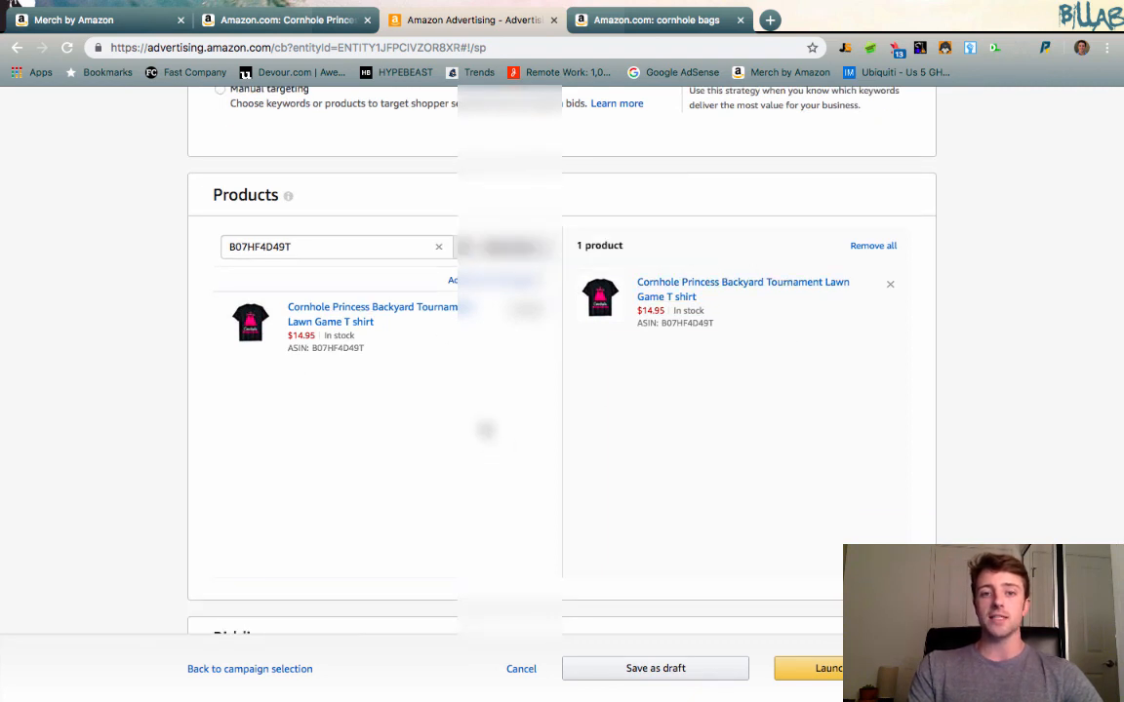
scroll(482, 431, down, 3)
scroll(485, 430, down, 1)
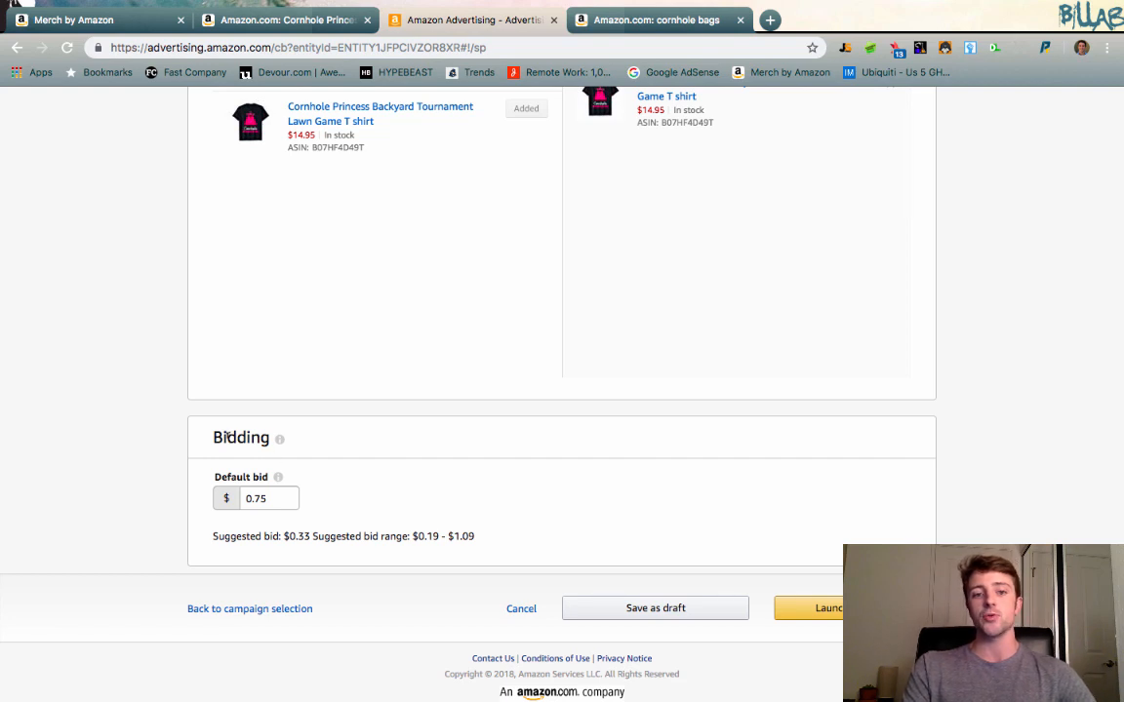
double_click(230, 437)
click(378, 462)
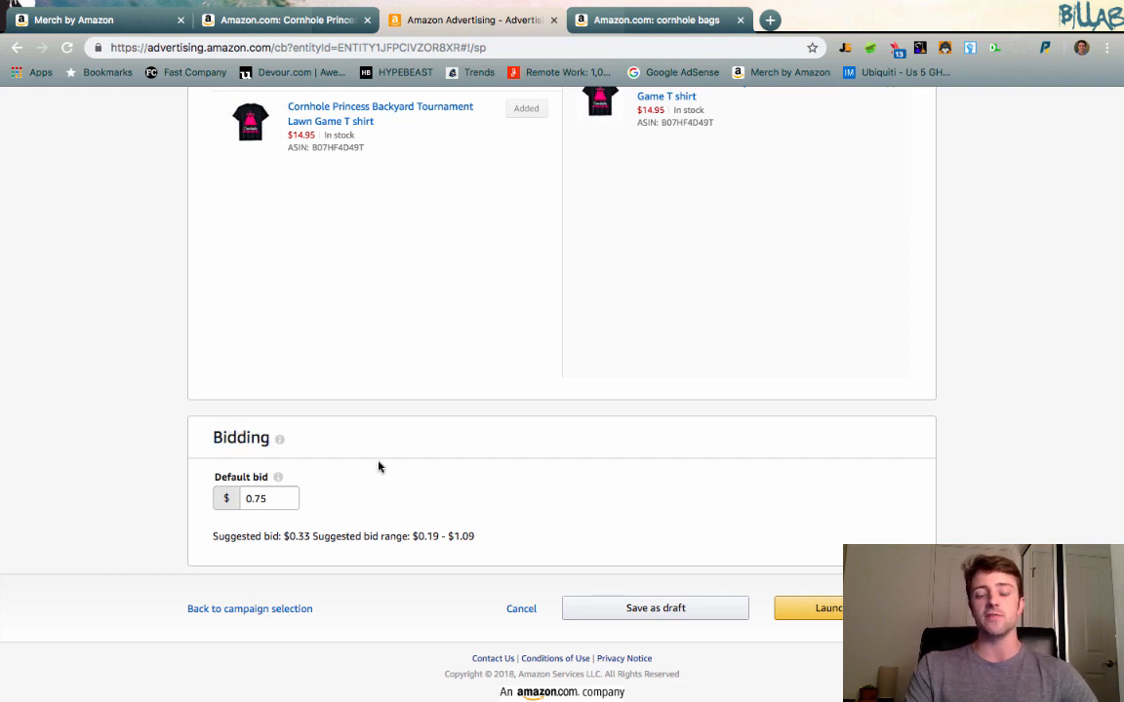
double_click(261, 498)
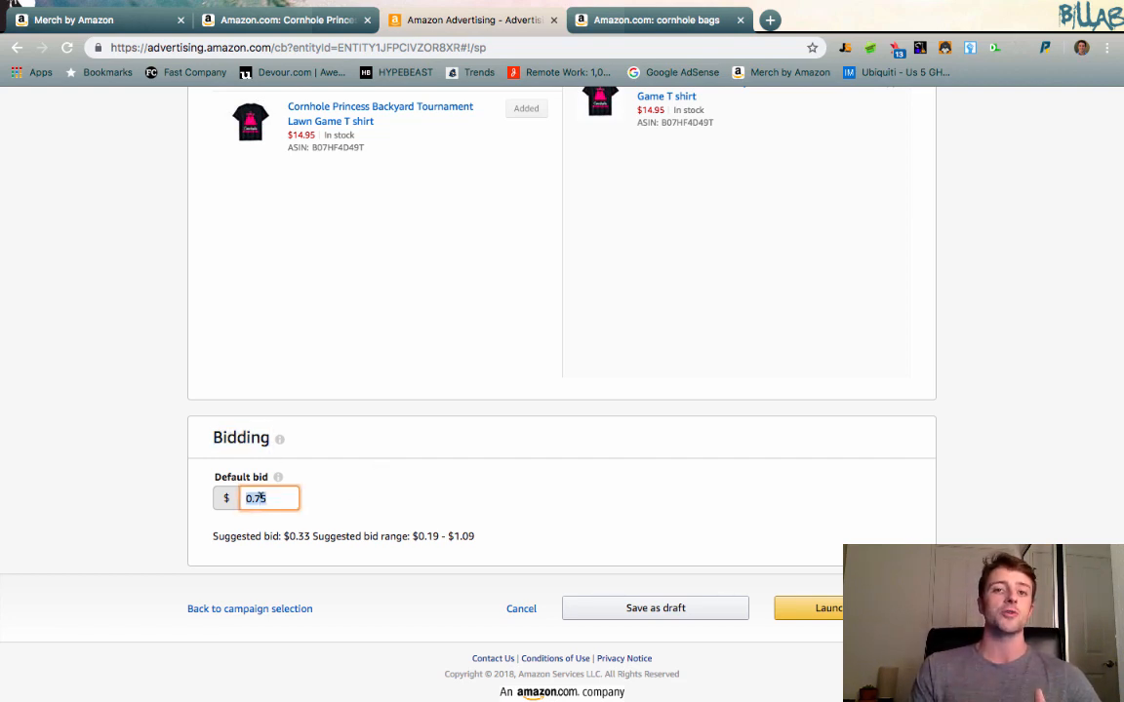
click(390, 476)
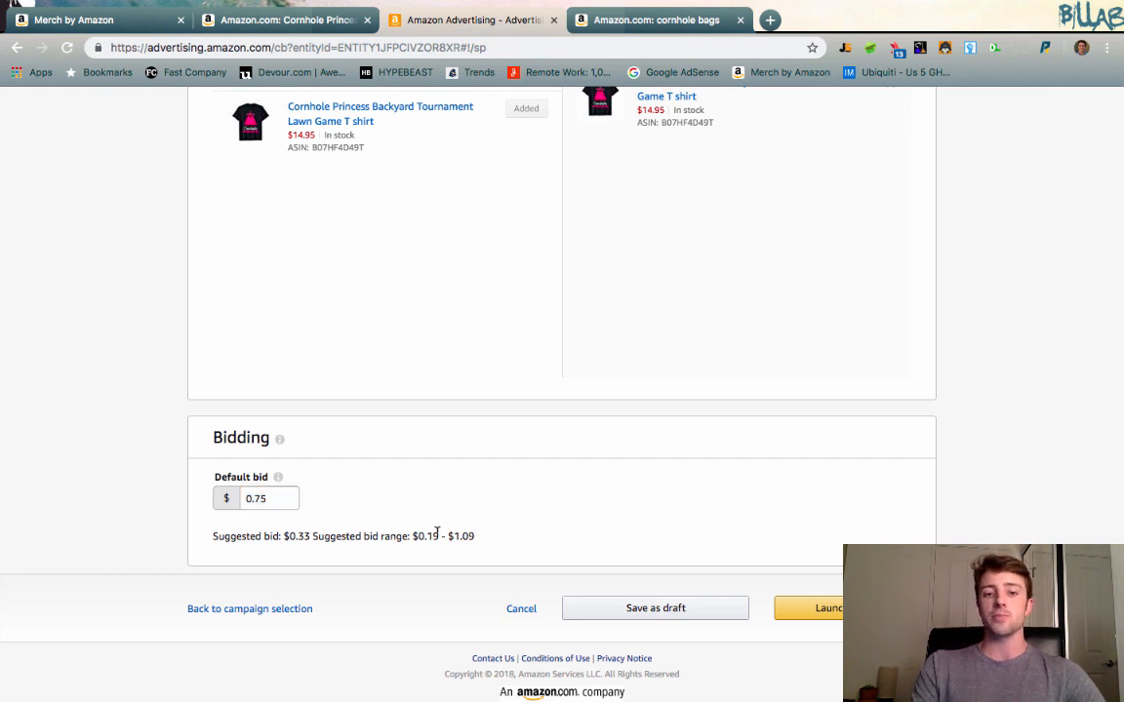
double_click(221, 535)
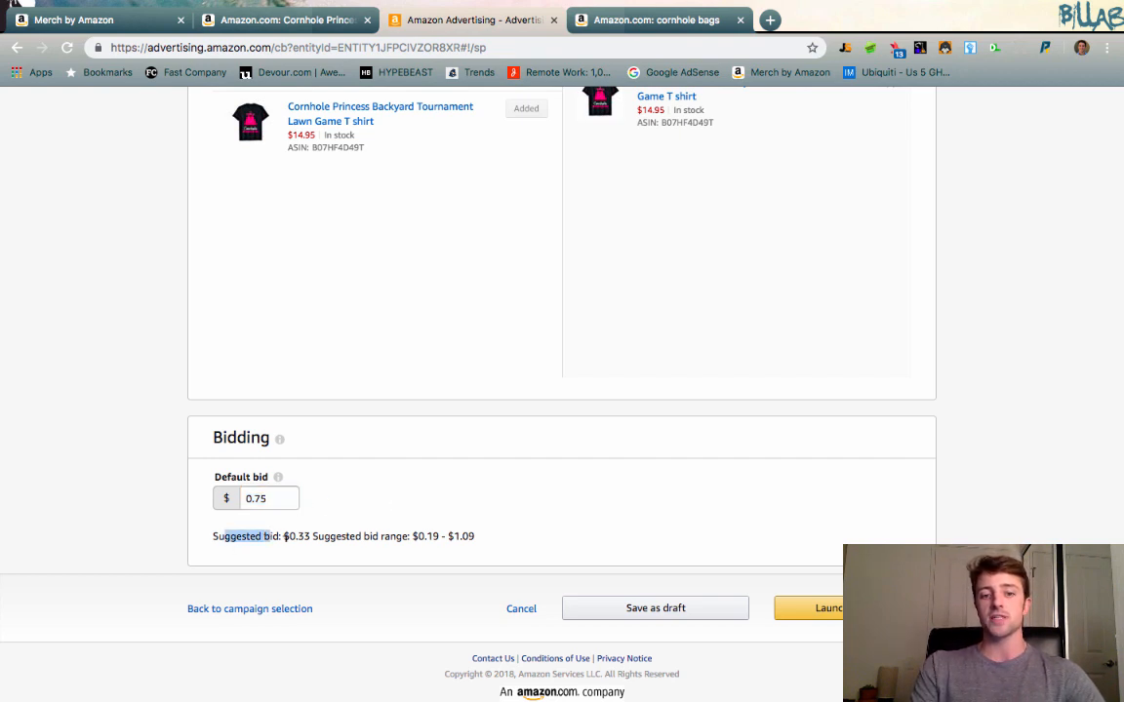
drag(283, 535, 422, 535)
click(329, 536)
click(470, 535)
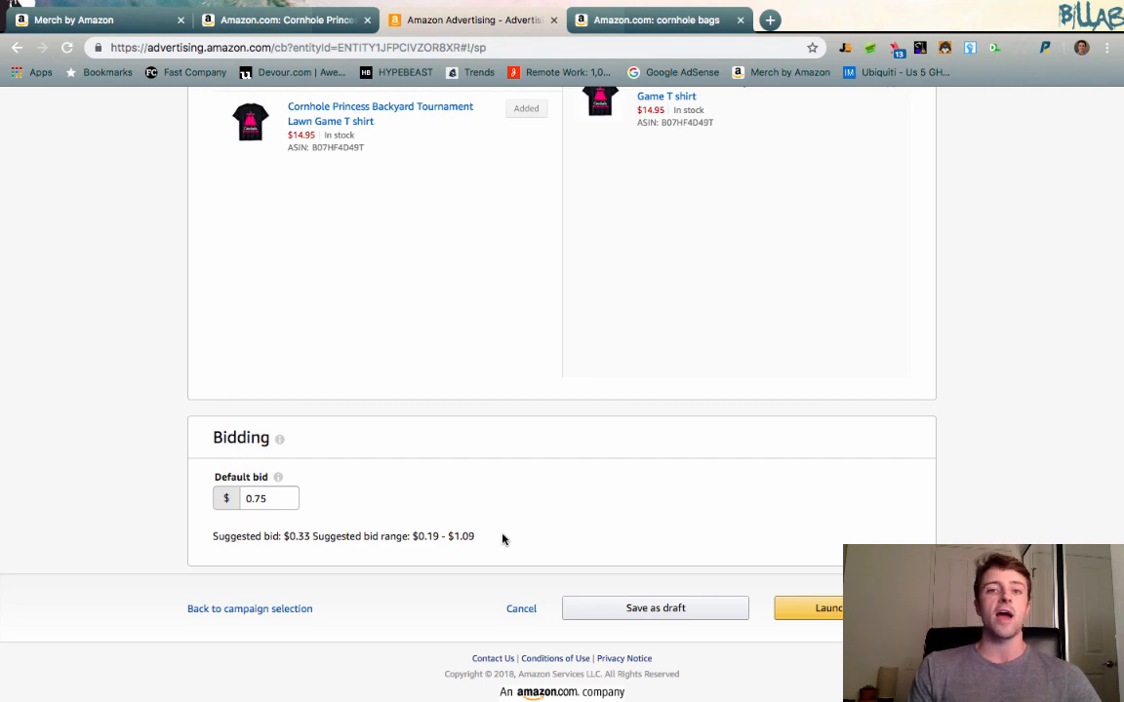
Look over the sponsored listings in the Amazon search results for cornhole bags and return to the campaign form.
click(658, 20)
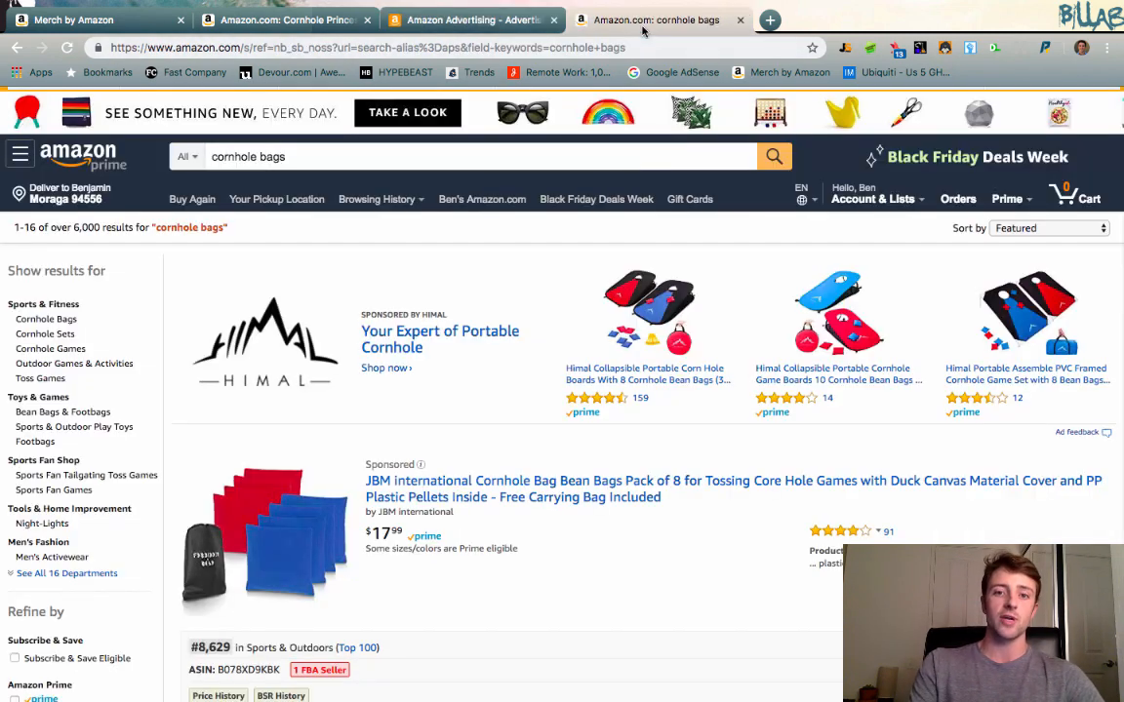
scroll(727, 412, down, 3)
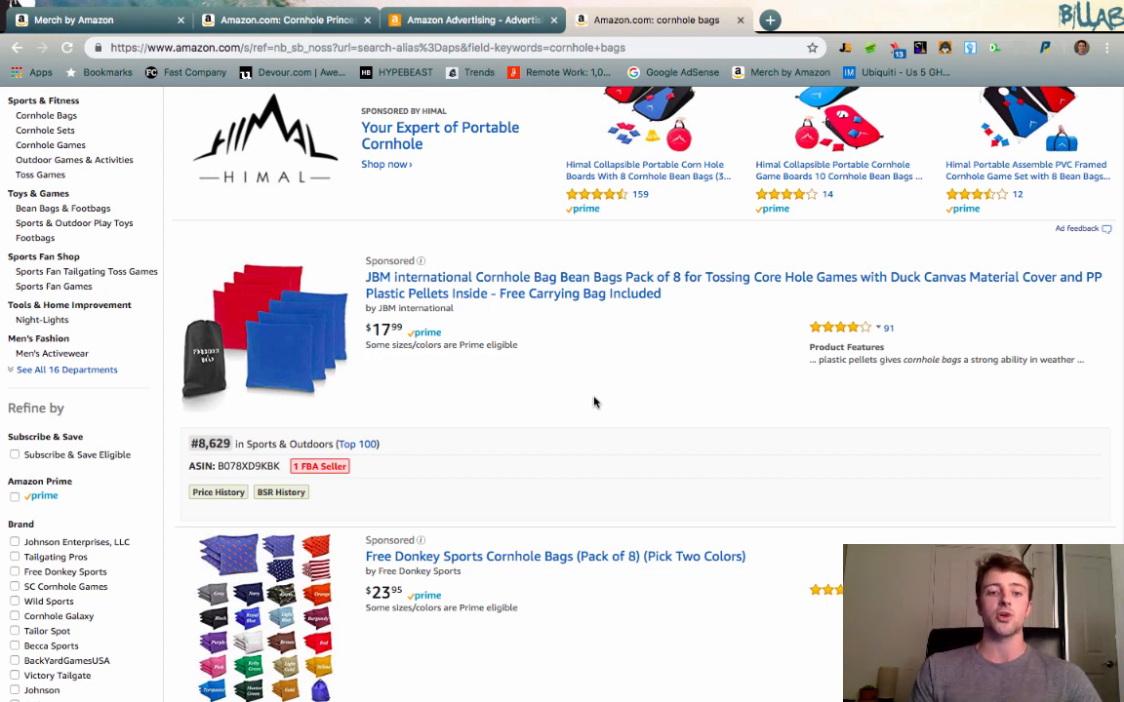
click(412, 22)
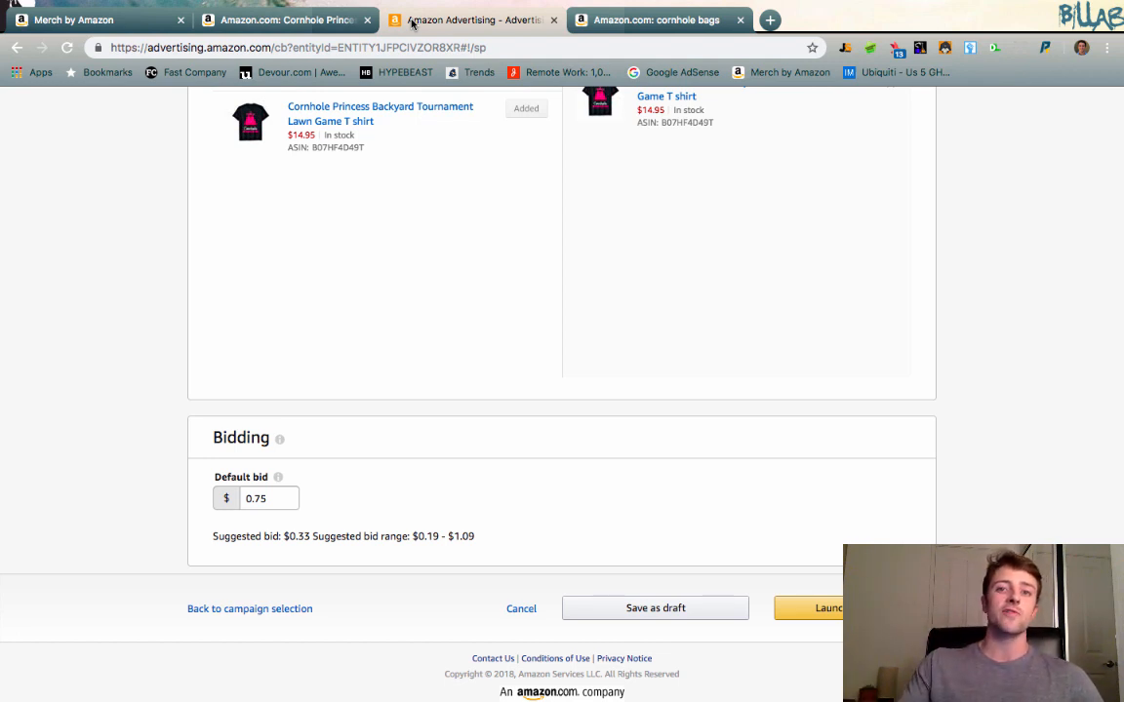
Set the campaign's default bid to the suggested $0.33.
double_click(262, 499)
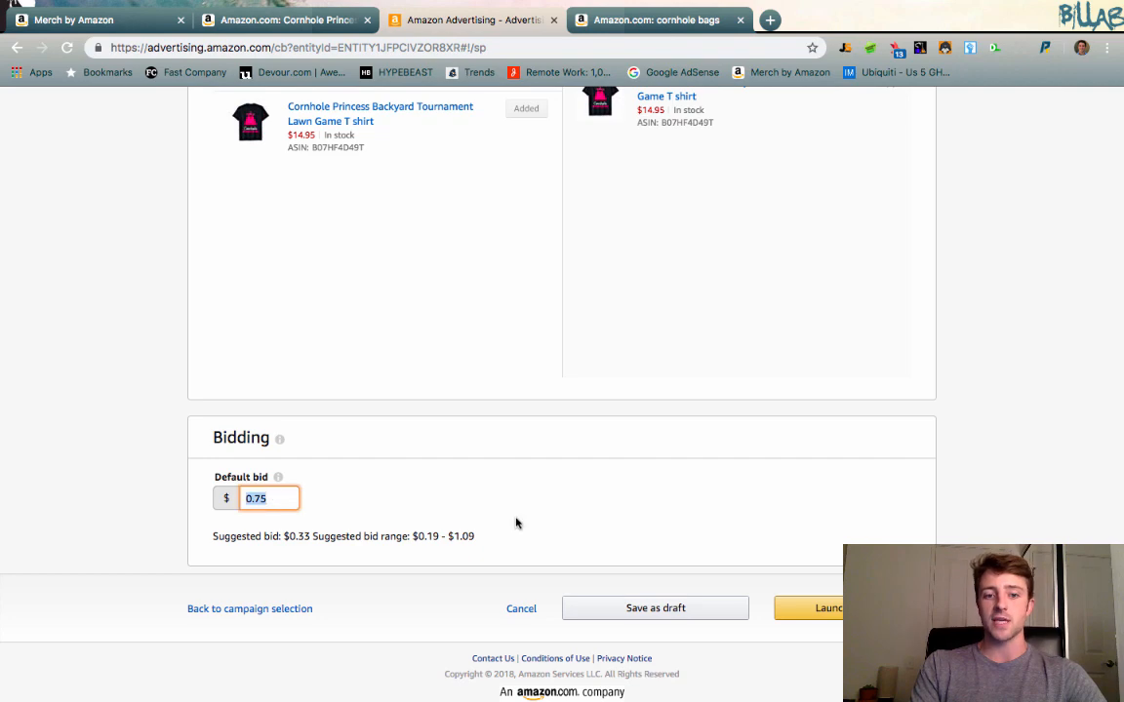
key(BackSpace)
text(.33)
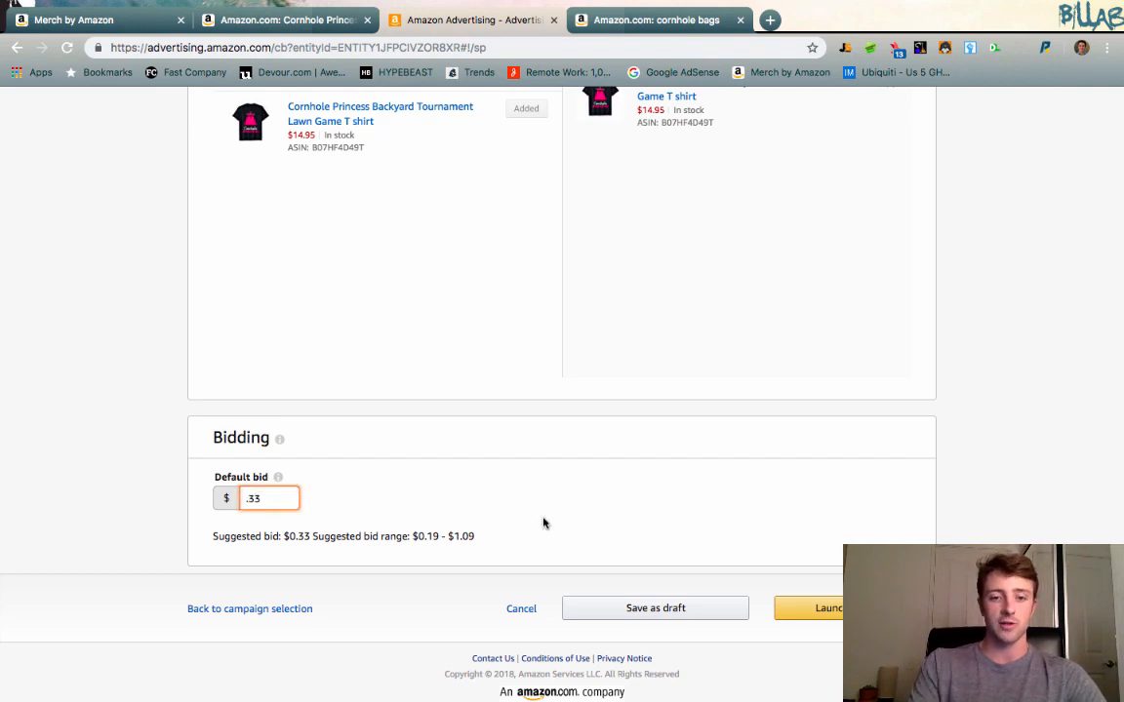
click(633, 531)
Review the campaign settings and launch the Cornhole 1 campaign.
scroll(685, 522, up, 5)
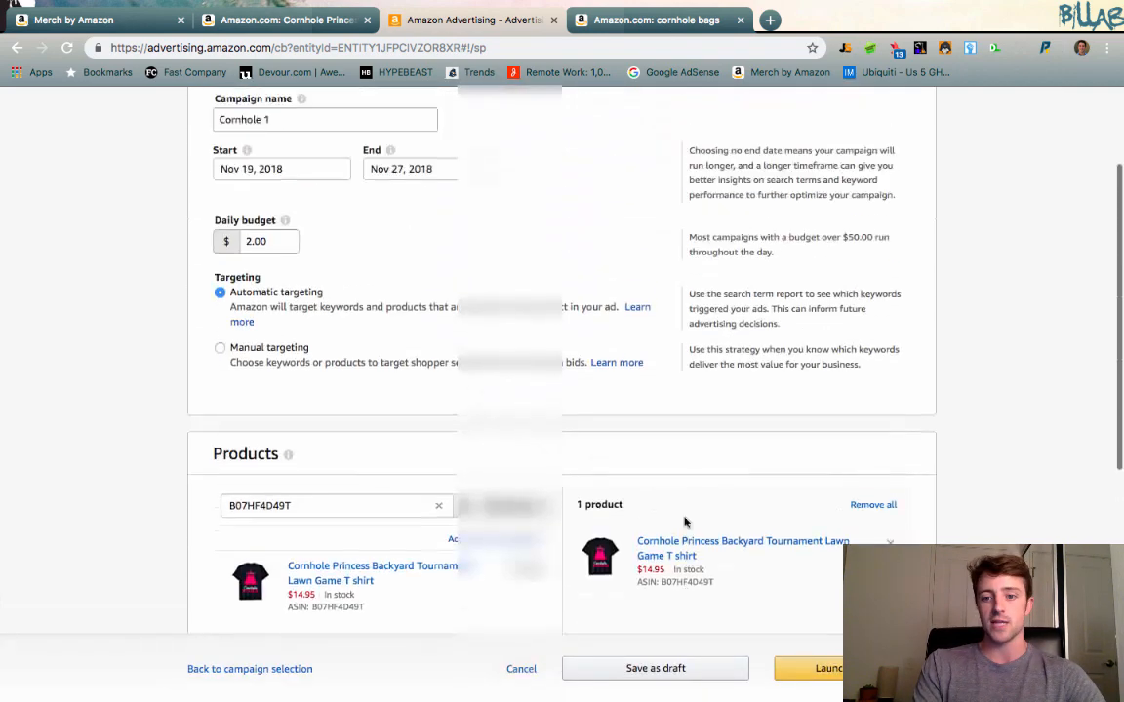
scroll(684, 522, down, 5)
click(834, 612)
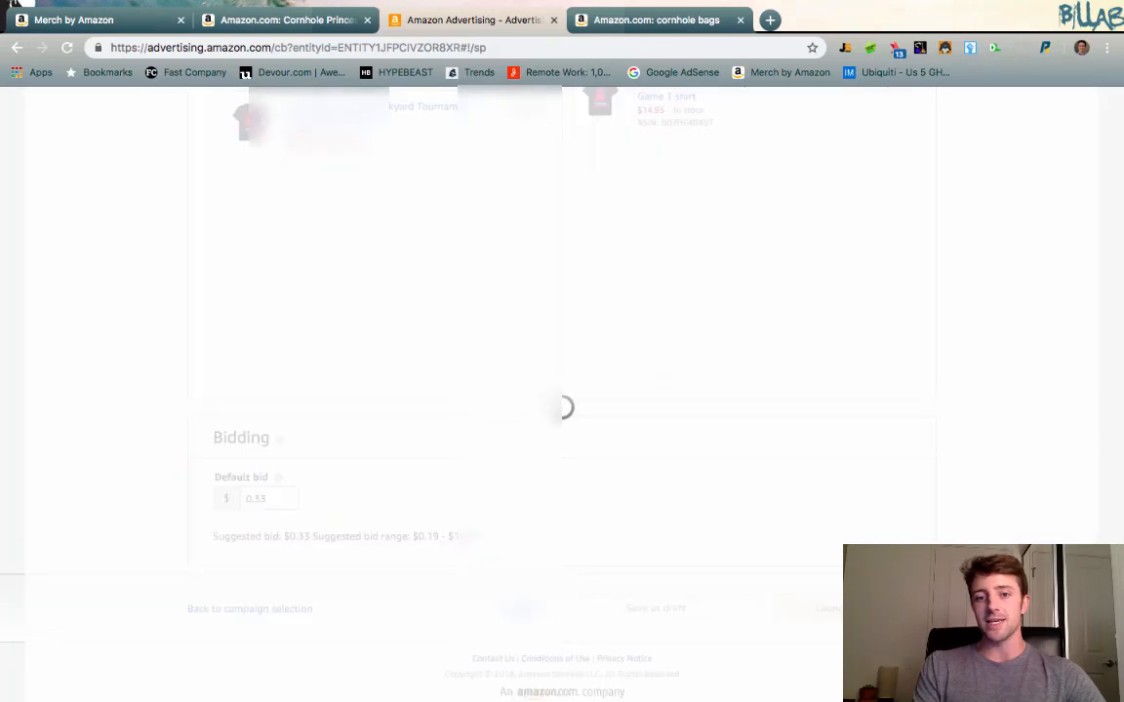